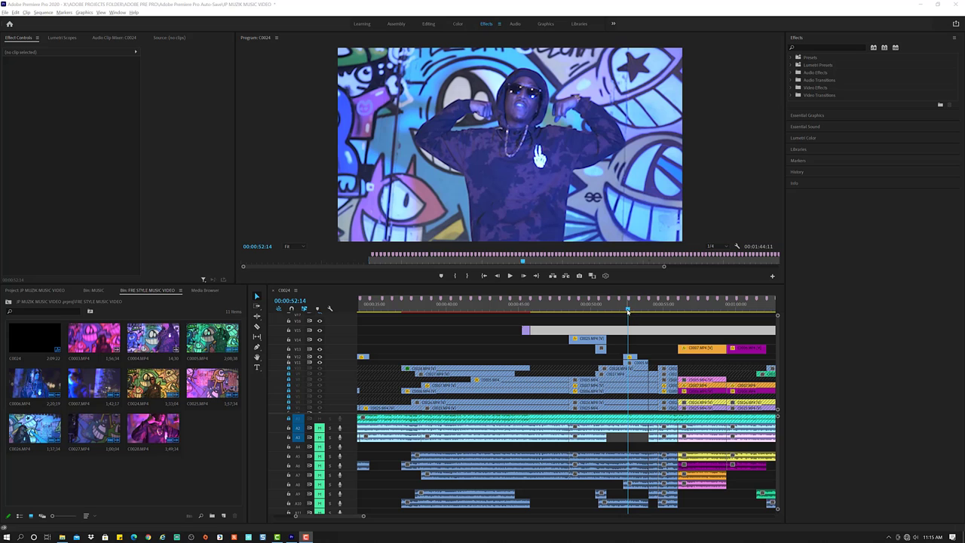
Select the clip, play the sequence from about 47 seconds and lower the volume.
{"action": "left_click", "coordinate": [526, 330]}
{"action": "left_click", "coordinate": [423, 328]}
{"action": "key", "text": "space"}
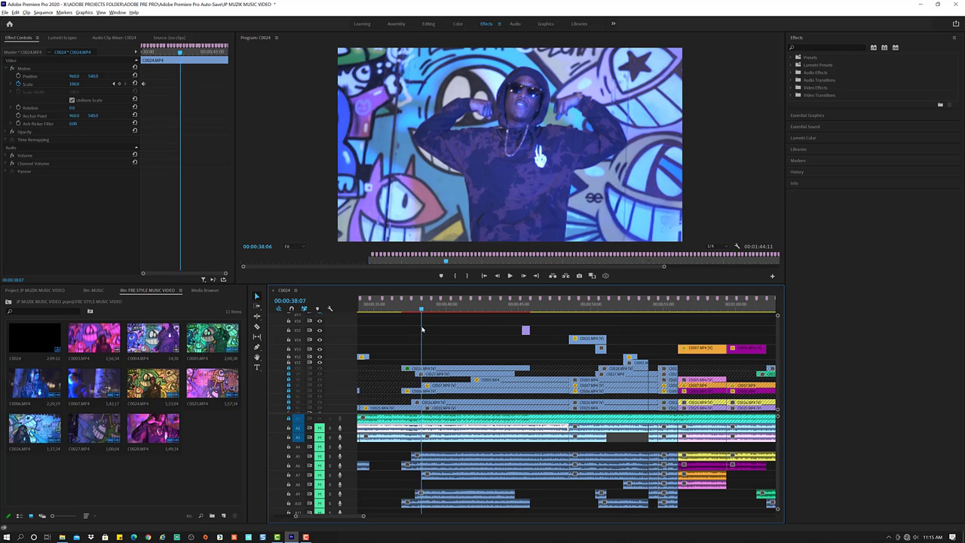
{"action": "left_click", "coordinate": [553, 331]}
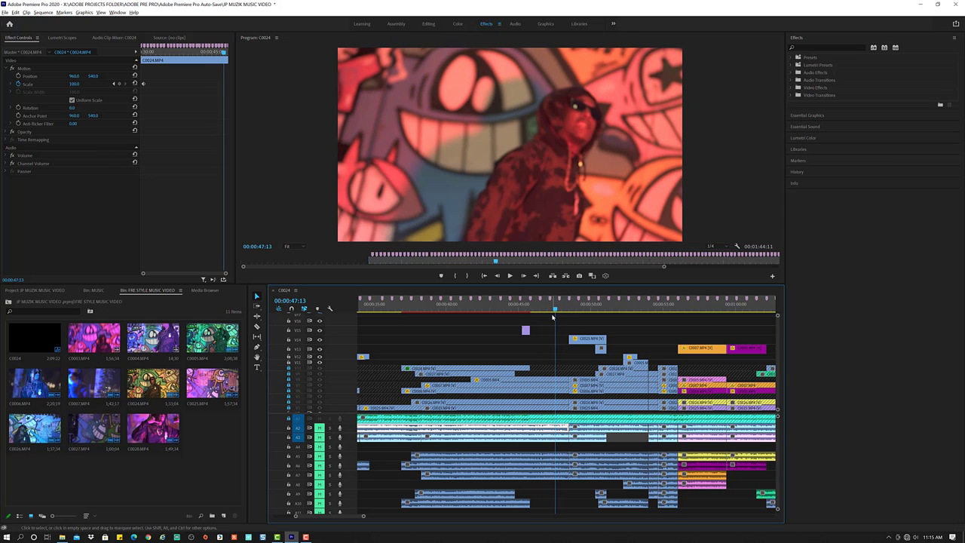
{"action": "key", "text": "XF86AudioLowerVolume"}
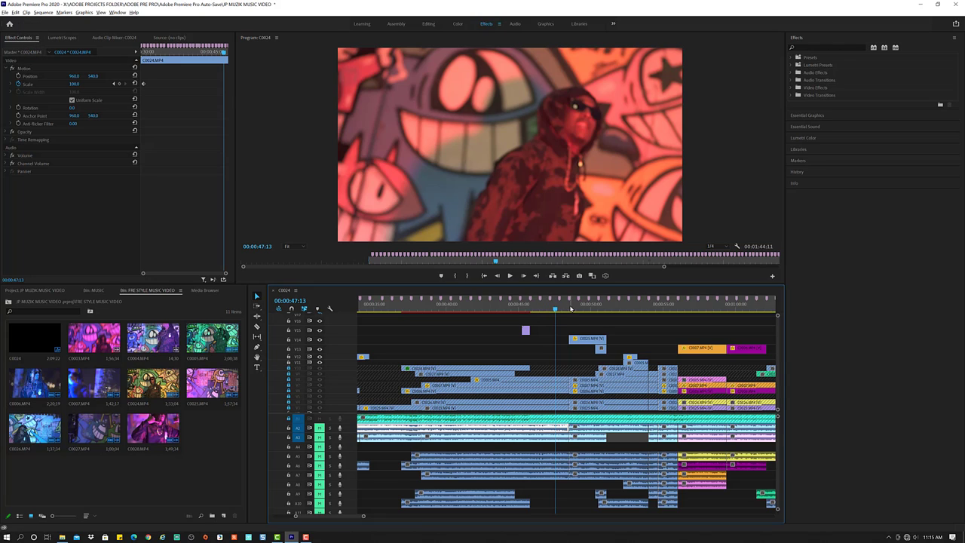
Scrub to about 49 seconds and play the sequence on past 53 seconds.
{"action": "left_click_drag", "start_coordinate": [571, 307], "coordinate": [580, 312]}
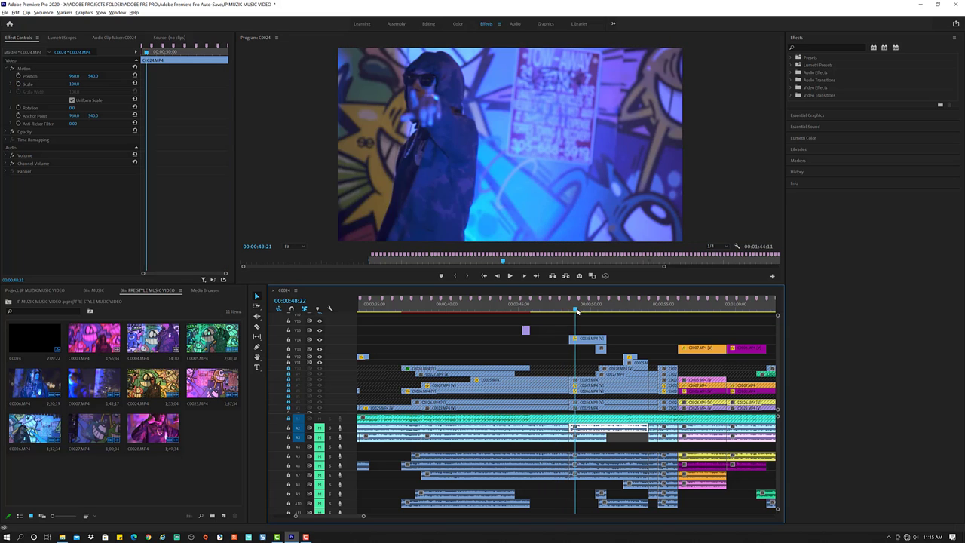
{"action": "key", "text": "space"}
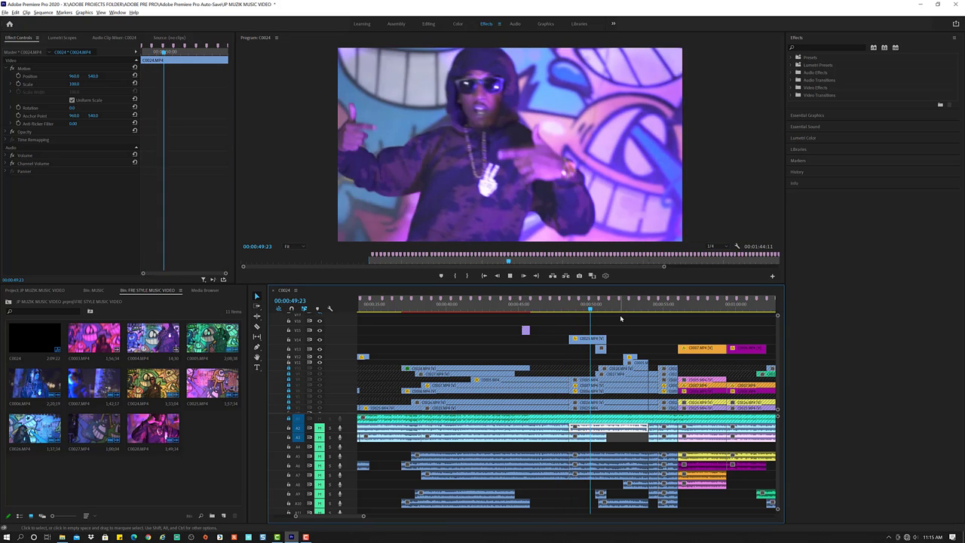
{"action": "key", "text": "space"}
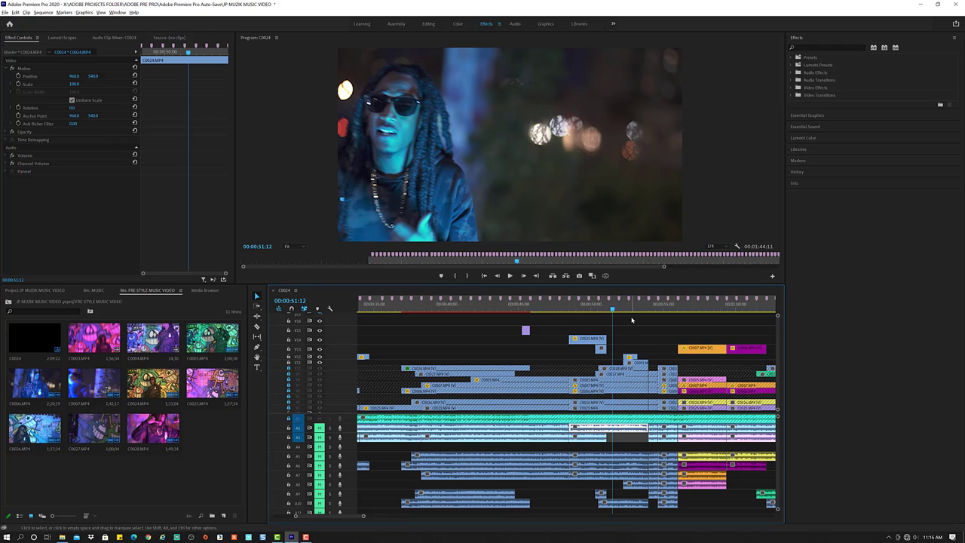
{"action": "key", "text": "space"}
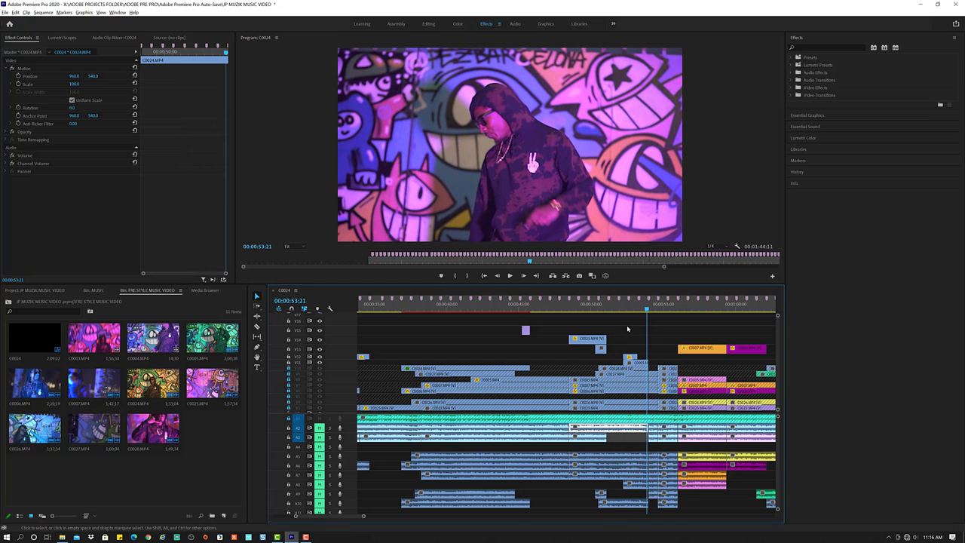
Scrub to around 52:22, select the short C0005 clip and play from there.
{"action": "left_click", "coordinate": [625, 311]}
{"action": "left_click_drag", "start_coordinate": [624, 310], "coordinate": [633, 311]}
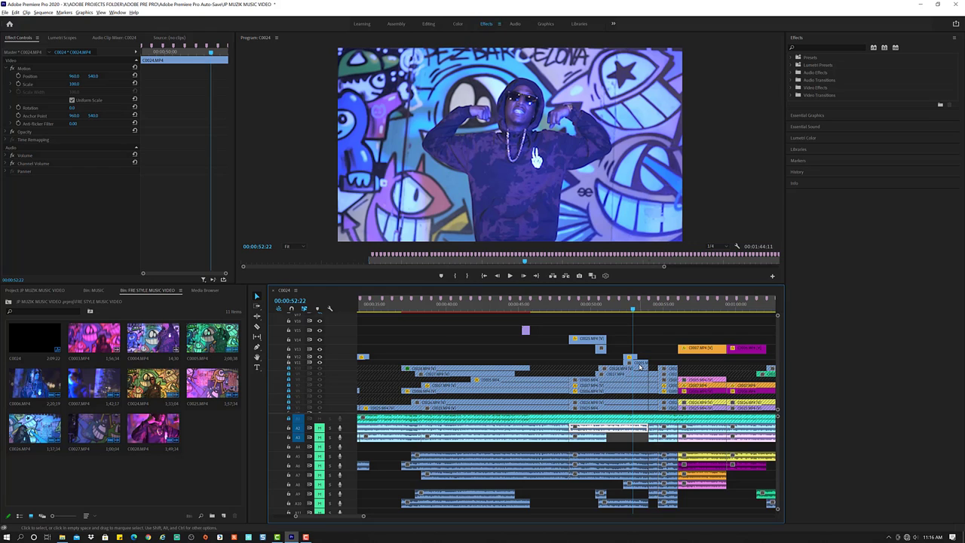
{"action": "mouse_move", "coordinate": [640, 366]}
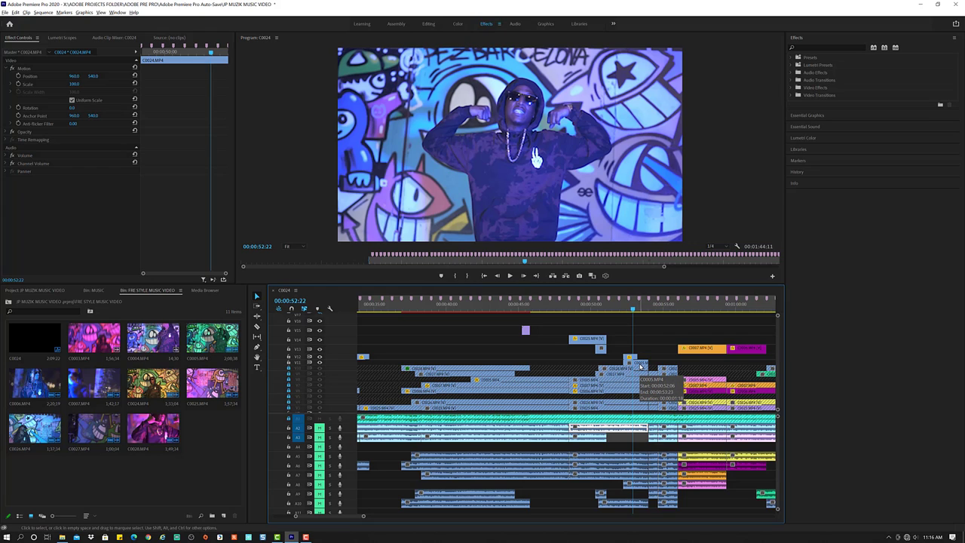
{"action": "left_click", "coordinate": [633, 359]}
{"action": "key", "text": "space"}
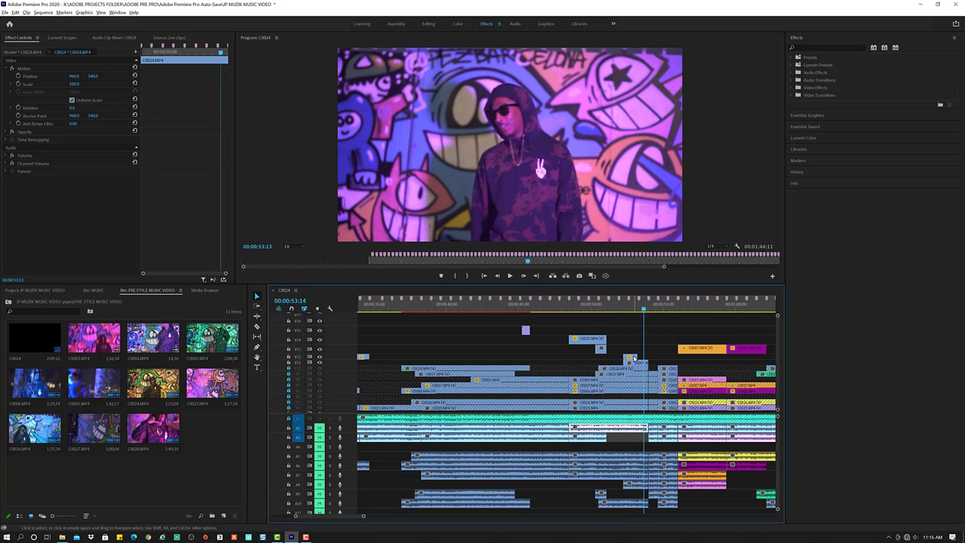
Return the playhead to 52:14, reposition and deselect the clip, and show the Start menu.
{"action": "left_click", "coordinate": [628, 306]}
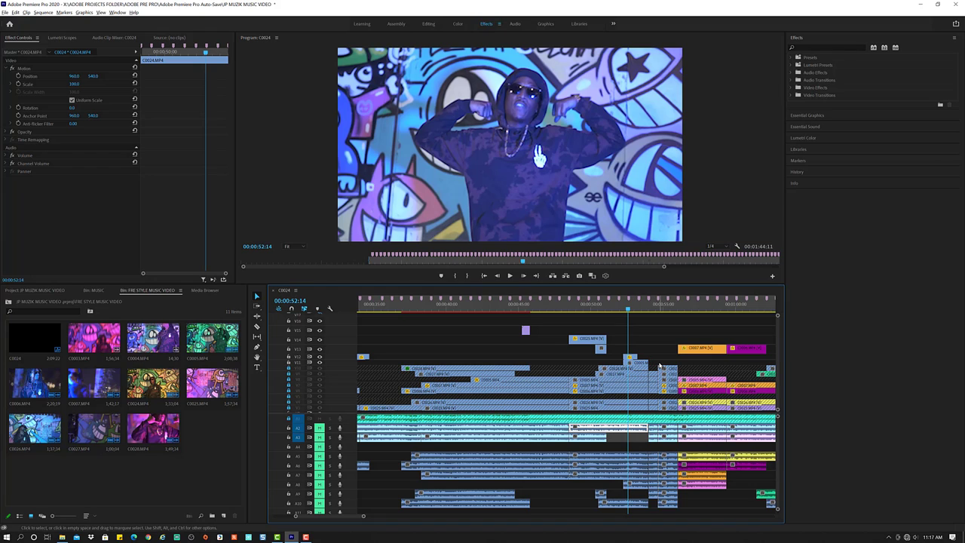
{"action": "left_click_drag", "start_coordinate": [658, 367], "coordinate": [631, 360]}
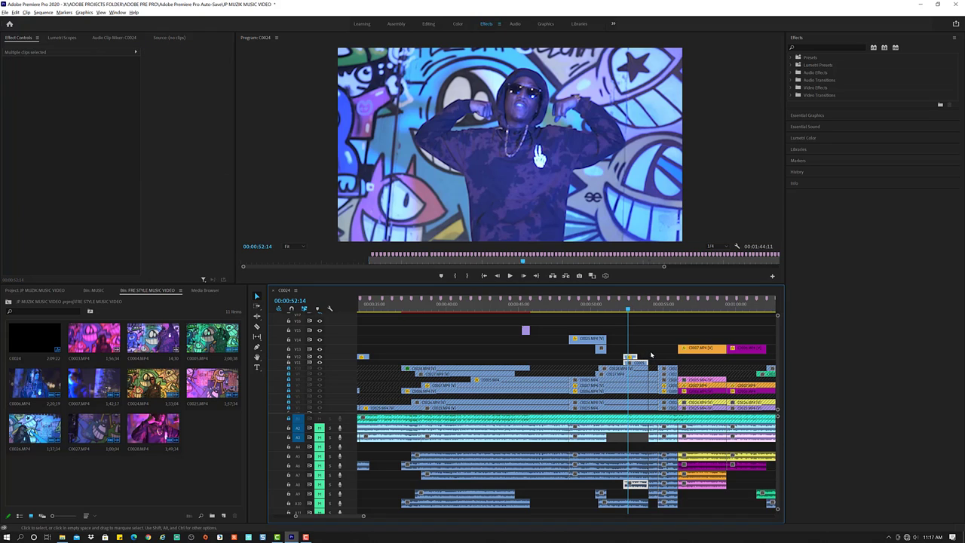
{"action": "left_click", "coordinate": [658, 357]}
{"action": "key", "text": "super"}
{"action": "key", "text": "super"}
{"action": "key", "text": "super"}
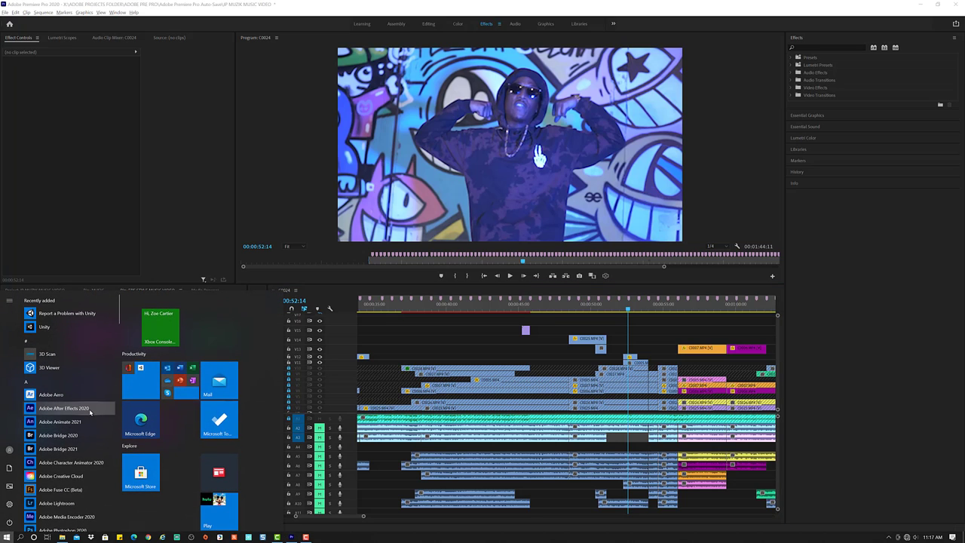
Launch After Effects 2020, close its Home screen, and minimize it to reveal Premiere.
{"action": "key", "text": "super"}
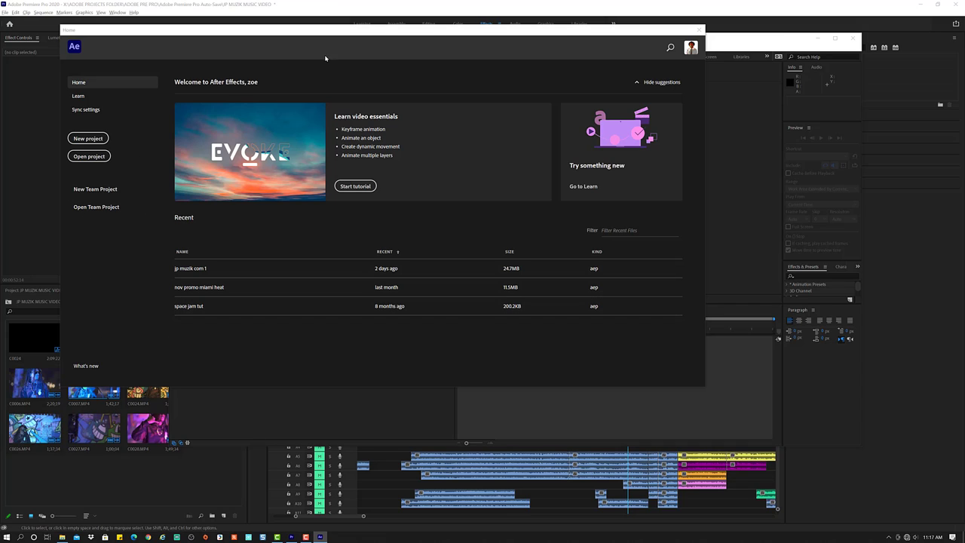
{"action": "left_click", "coordinate": [698, 30]}
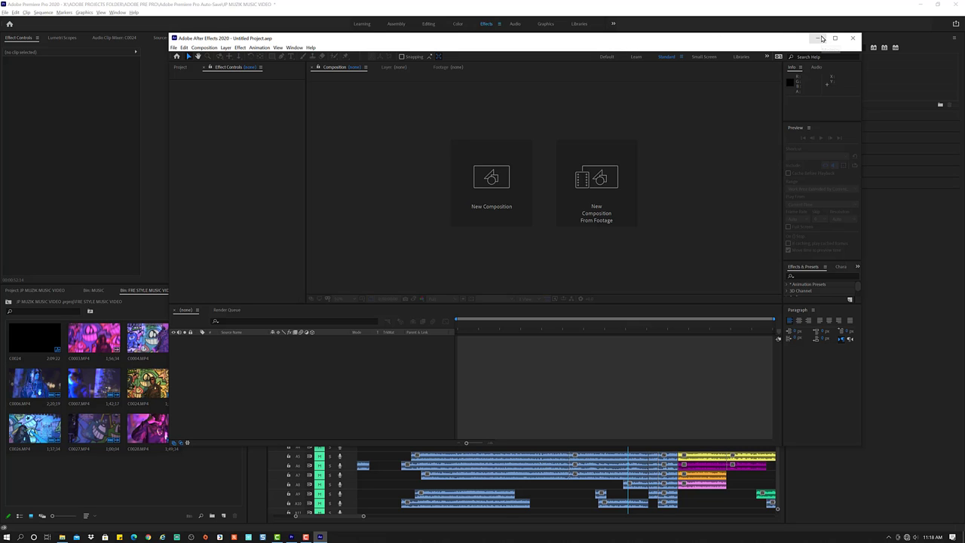
{"action": "left_click", "coordinate": [822, 40]}
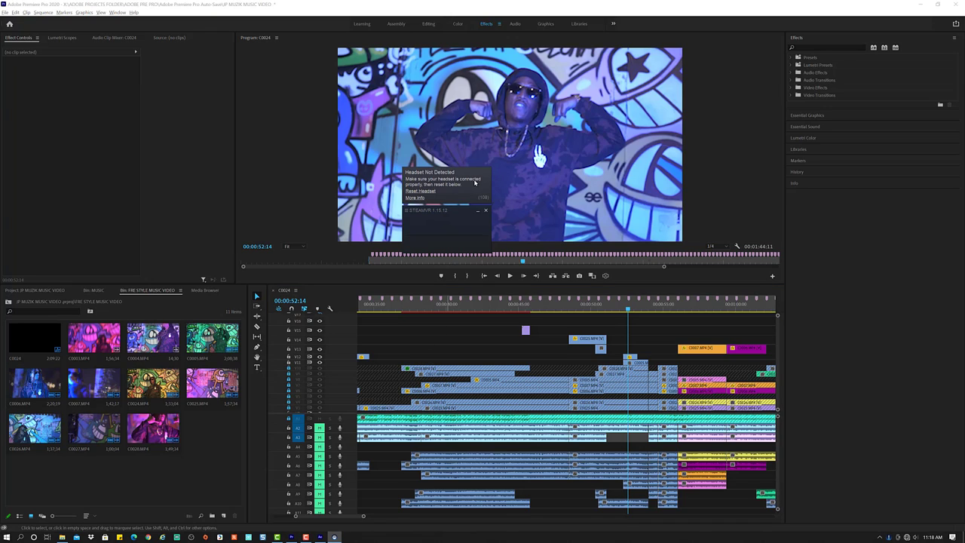
Dismiss the SteamVR headset warning and select the short C0005 clip with its audio.
{"action": "left_click", "coordinate": [486, 212]}
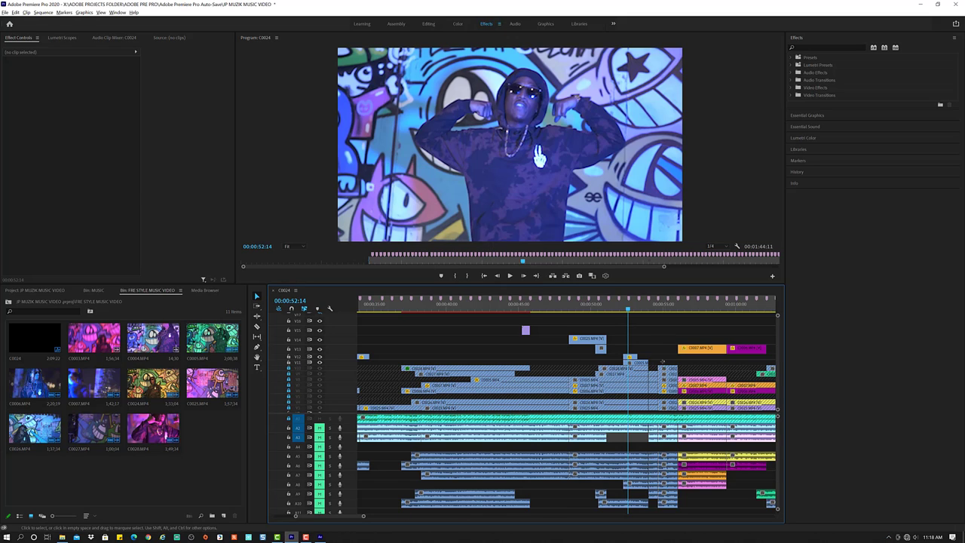
{"action": "left_click_drag", "start_coordinate": [641, 361], "coordinate": [634, 359]}
{"action": "mouse_move", "coordinate": [632, 356]}
{"action": "scroll", "coordinate": [636, 361], "scroll_direction": "up", "scroll_amount": 4}
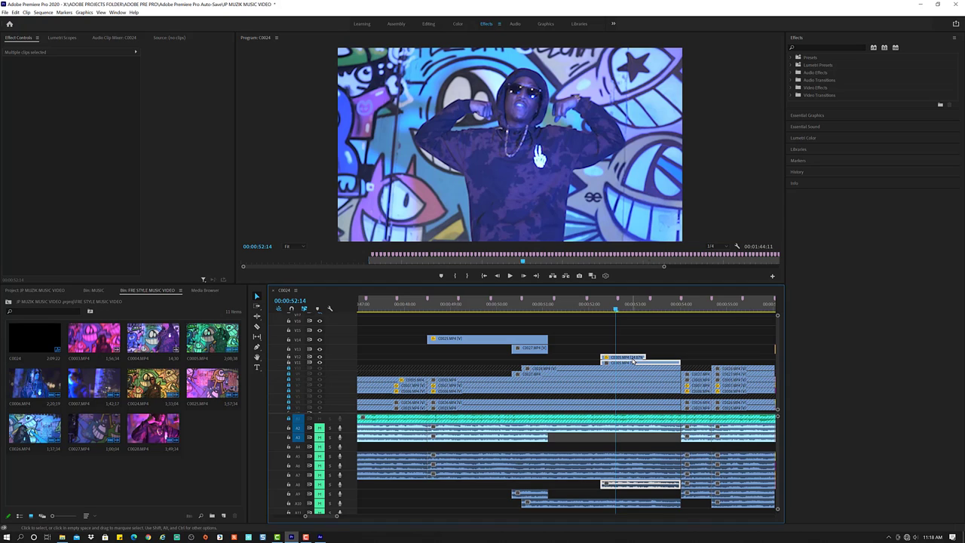
Replace the clip with a linked After Effects comp saved as 'jp muzik com 2.aep'.
{"action": "right_click", "coordinate": [634, 362]}
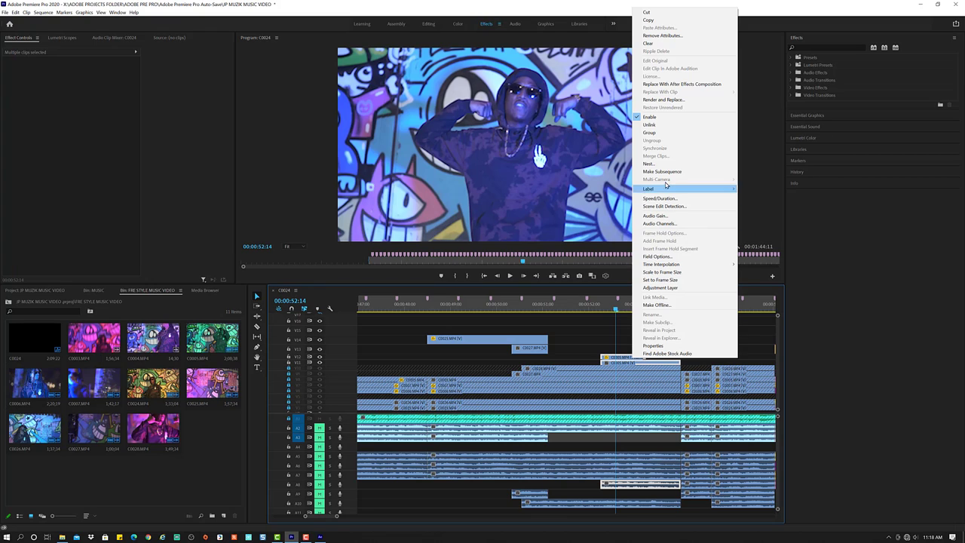
{"action": "left_click", "coordinate": [660, 85]}
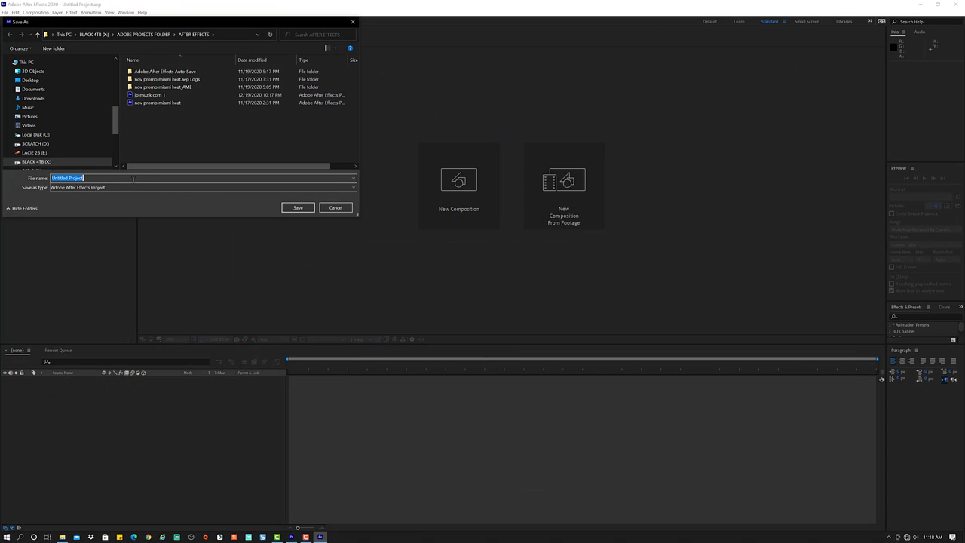
{"action": "type", "text": "jp m"}
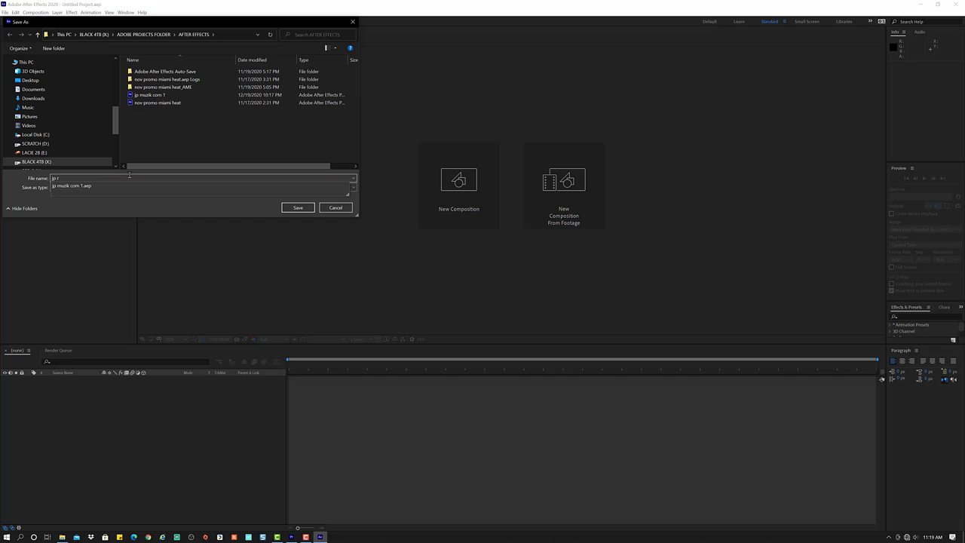
{"action": "key", "text": "Down"}
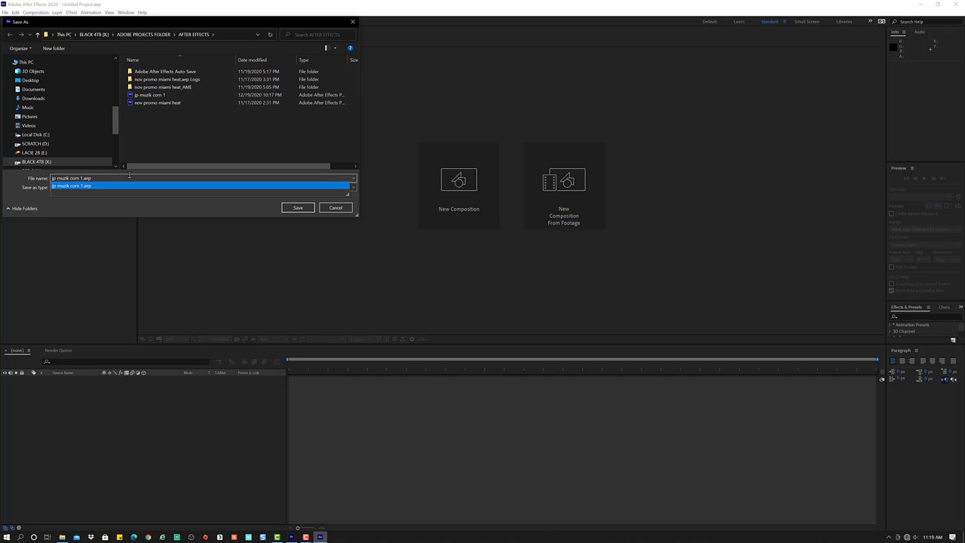
{"action": "key", "text": "BackSpace"}
{"action": "type", "text": "2"}
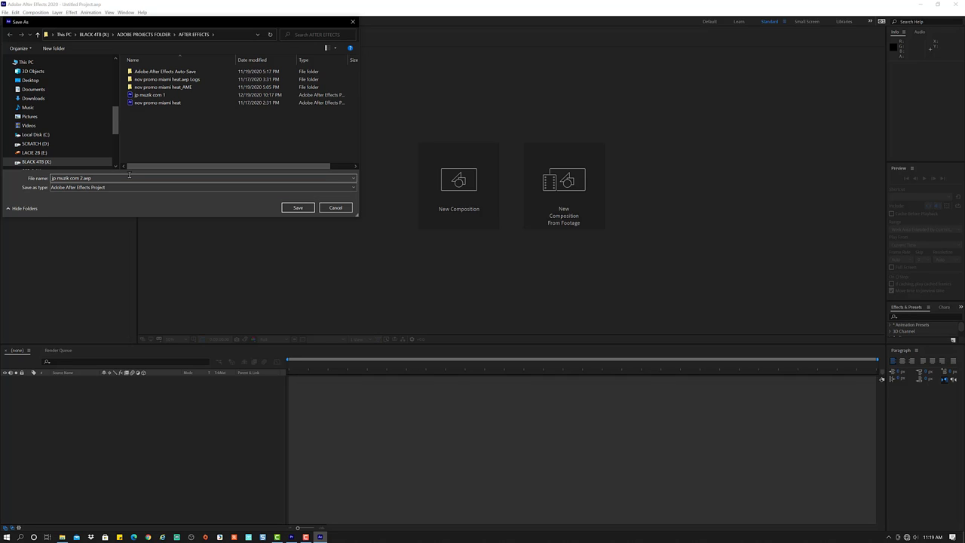
{"action": "left_click", "coordinate": [303, 209]}
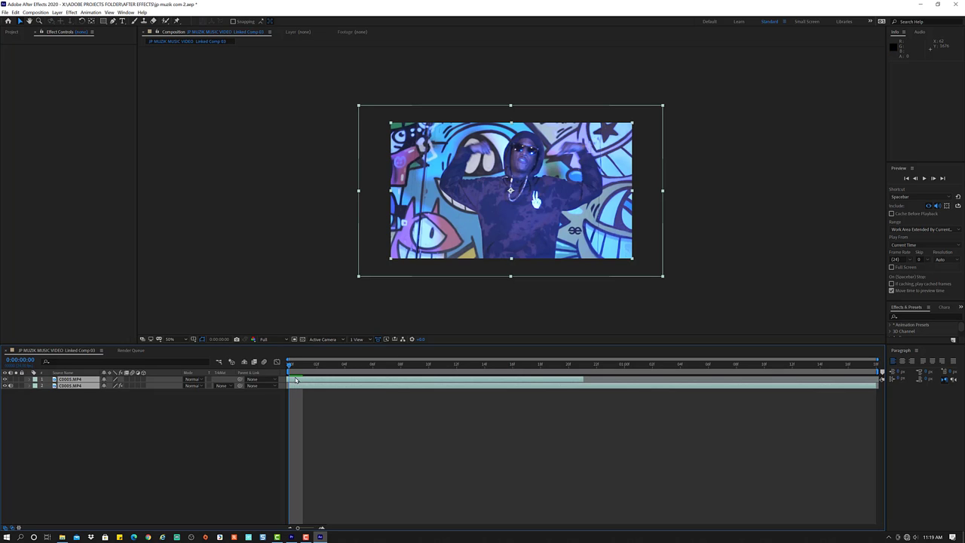
Scrub the linked comp to about one second, then back to around nine frames.
{"action": "mouse_move", "coordinate": [292, 365]}
{"action": "left_mouse_down"}
{"action": "mouse_move", "coordinate": [626, 377]}
{"action": "mouse_move", "coordinate": [332, 392]}
{"action": "mouse_move", "coordinate": [541, 384]}
{"action": "left_mouse_up"}
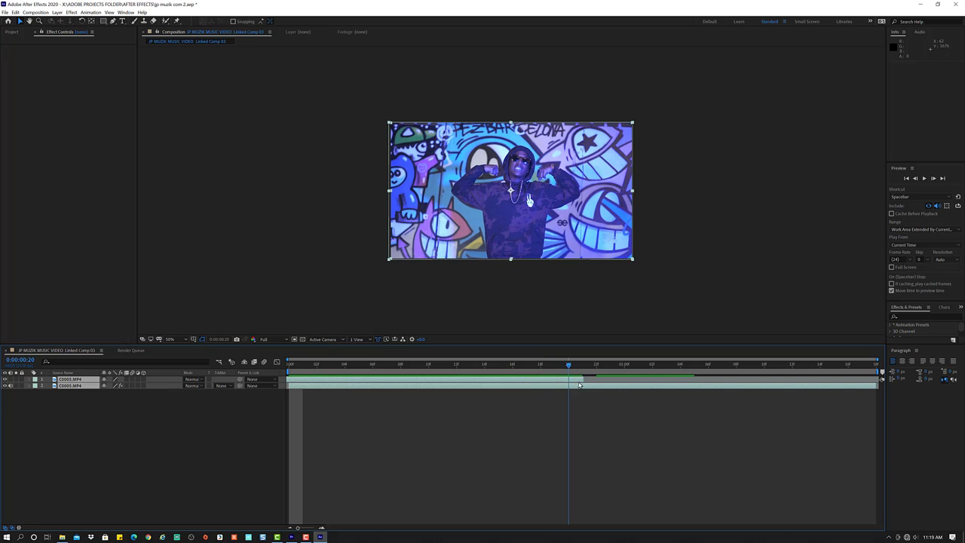
{"action": "mouse_move", "coordinate": [549, 387]}
{"action": "left_mouse_down"}
{"action": "mouse_move", "coordinate": [373, 435]}
{"action": "mouse_move", "coordinate": [423, 432]}
{"action": "left_mouse_up"}
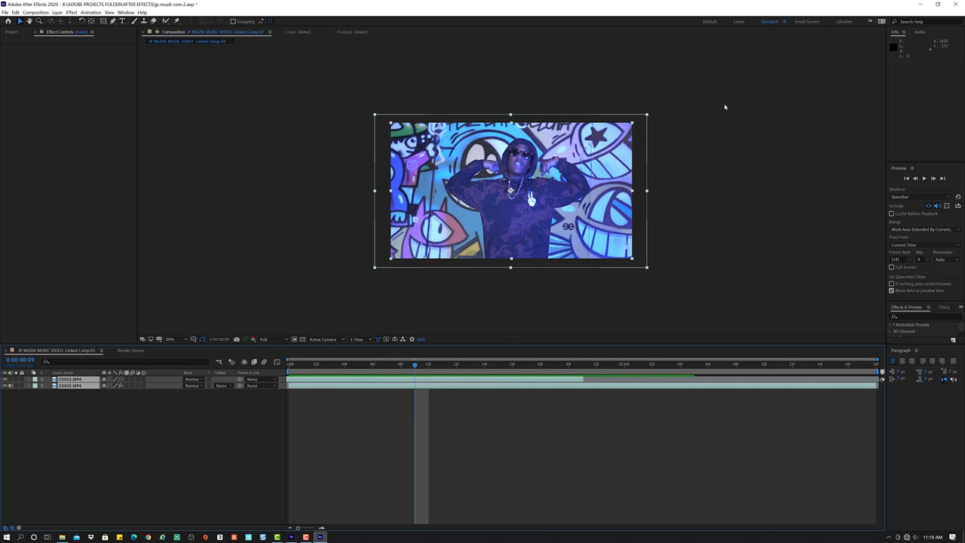
Switch to Premiere and delete the linked comp clip from the sequence.
{"action": "left_click", "coordinate": [921, 5]}
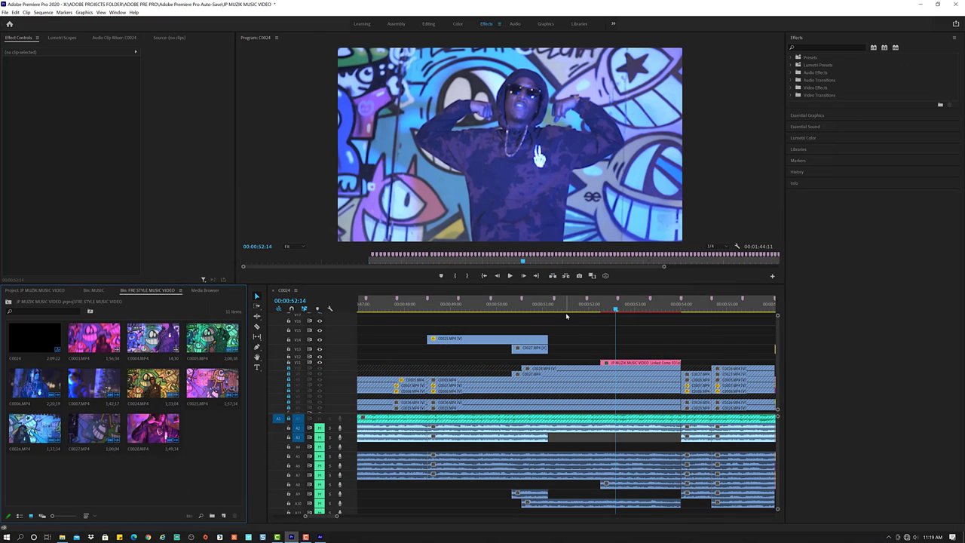
{"action": "left_click", "coordinate": [623, 365]}
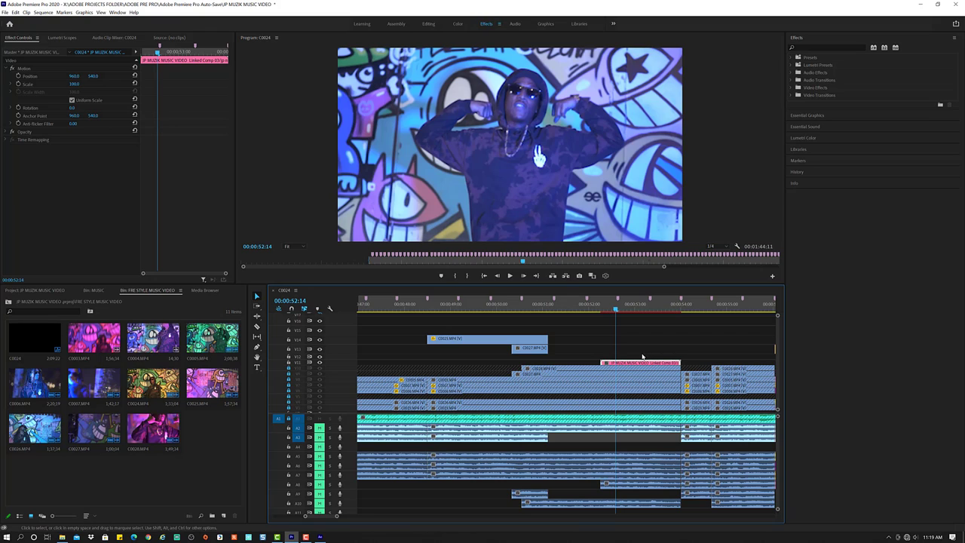
{"action": "left_click_drag", "start_coordinate": [618, 311], "coordinate": [618, 312]}
{"action": "key", "text": "Delete"}
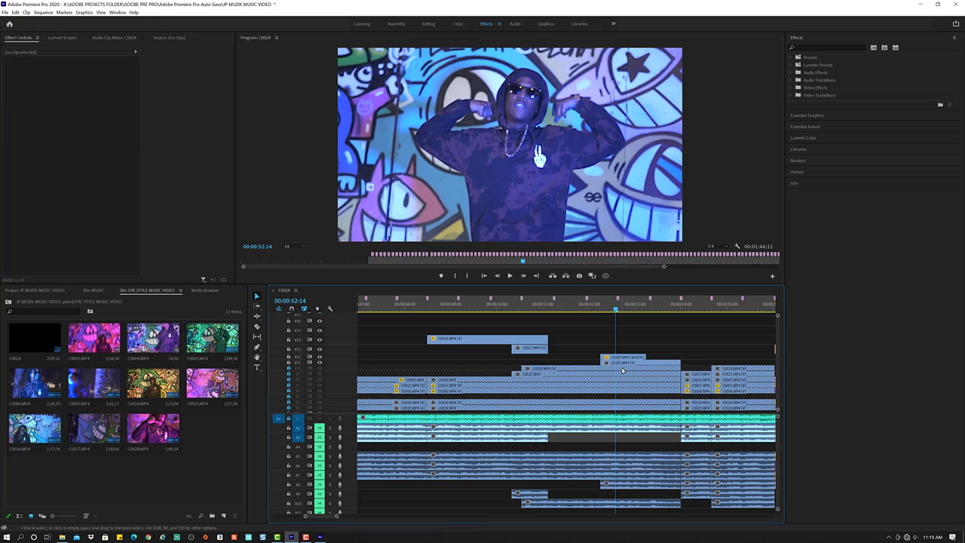
Delete the Scale keyframes from the C0005.MP4 clip.
{"action": "left_click", "coordinate": [638, 358]}
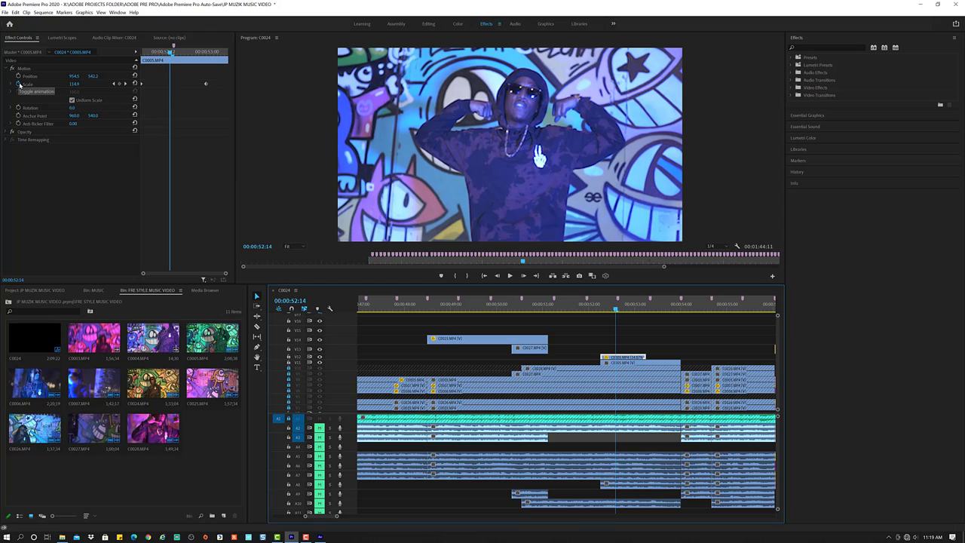
{"action": "left_click", "coordinate": [19, 84]}
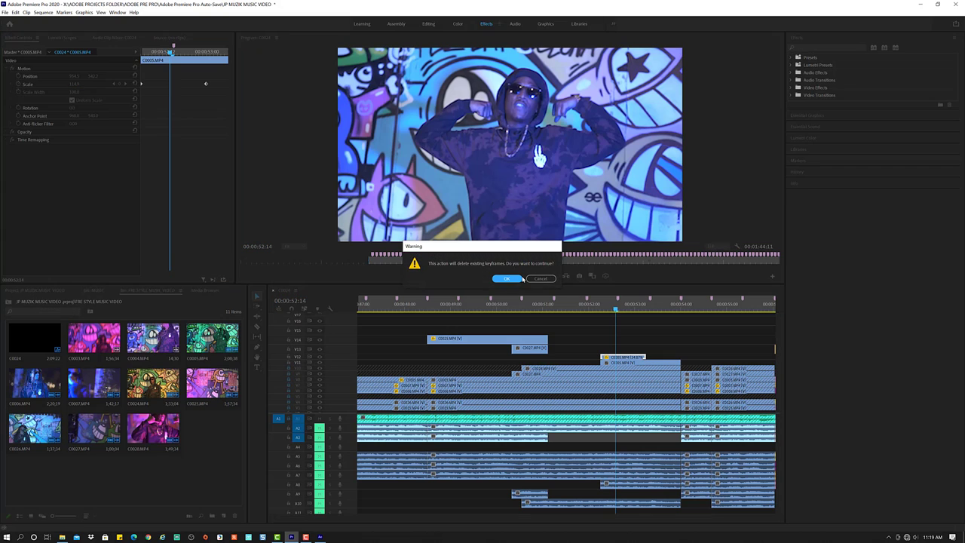
{"action": "left_click", "coordinate": [507, 279]}
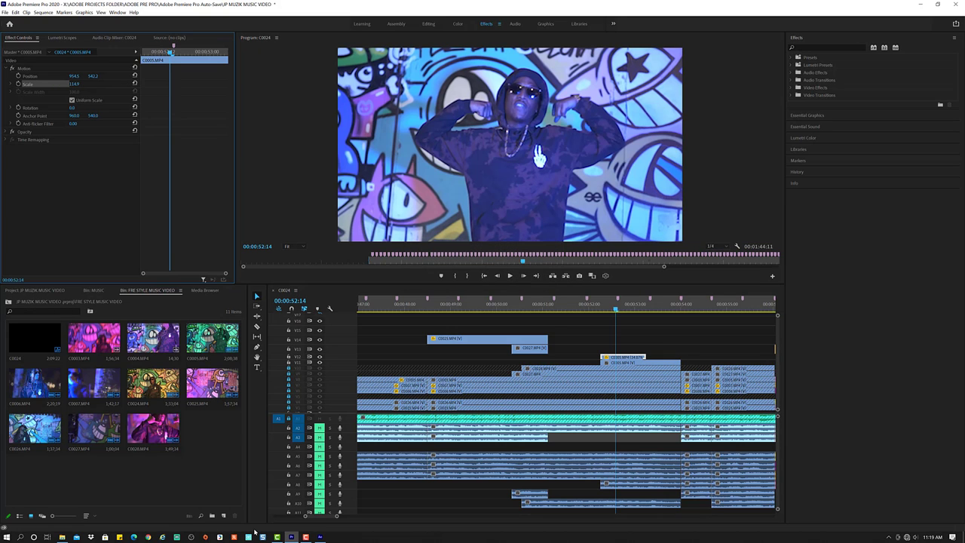
In After Effects, go to frame 0 and delete both C0005.MP4 layers from the comp.
{"action": "left_click", "coordinate": [320, 537]}
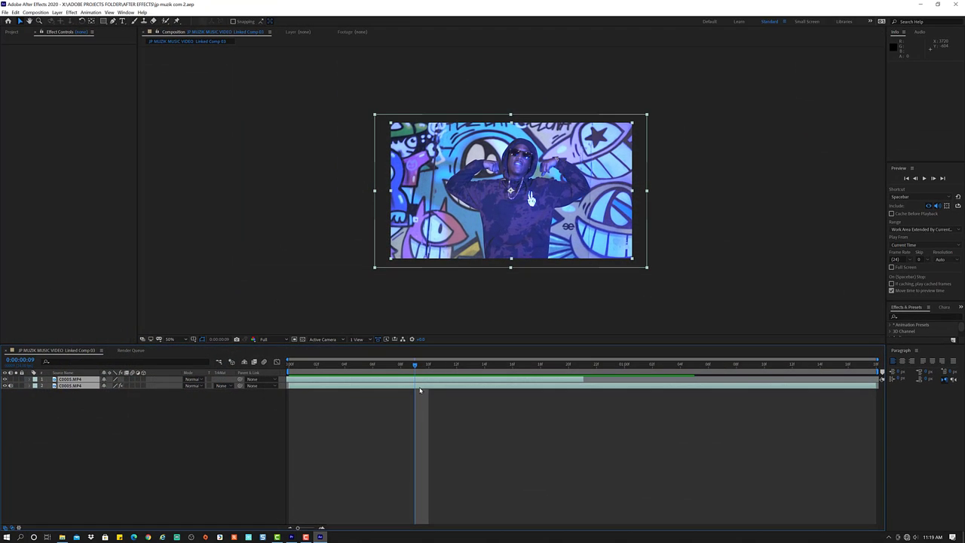
{"action": "left_click_drag", "start_coordinate": [415, 364], "coordinate": [289, 364]}
{"action": "left_click", "coordinate": [76, 464]}
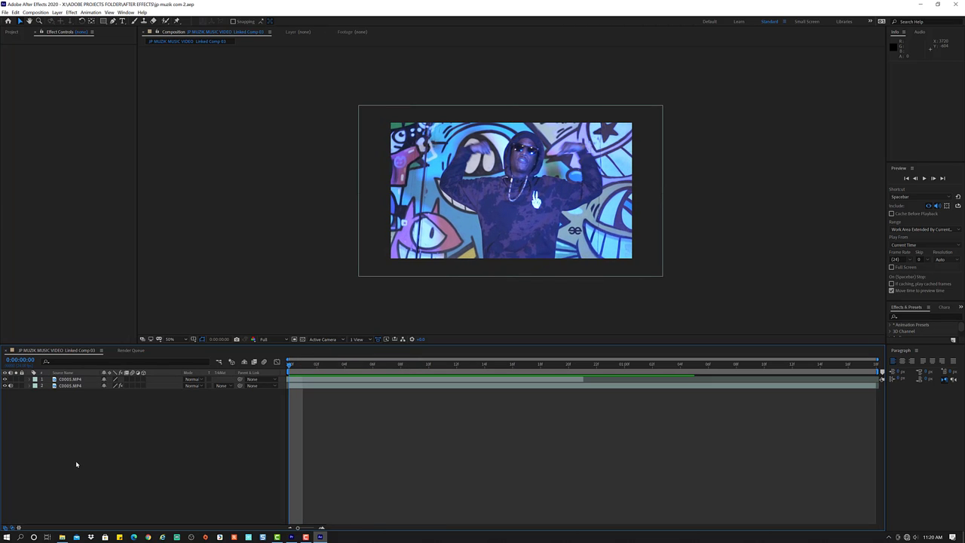
{"action": "left_click_drag", "start_coordinate": [166, 476], "coordinate": [38, 373]}
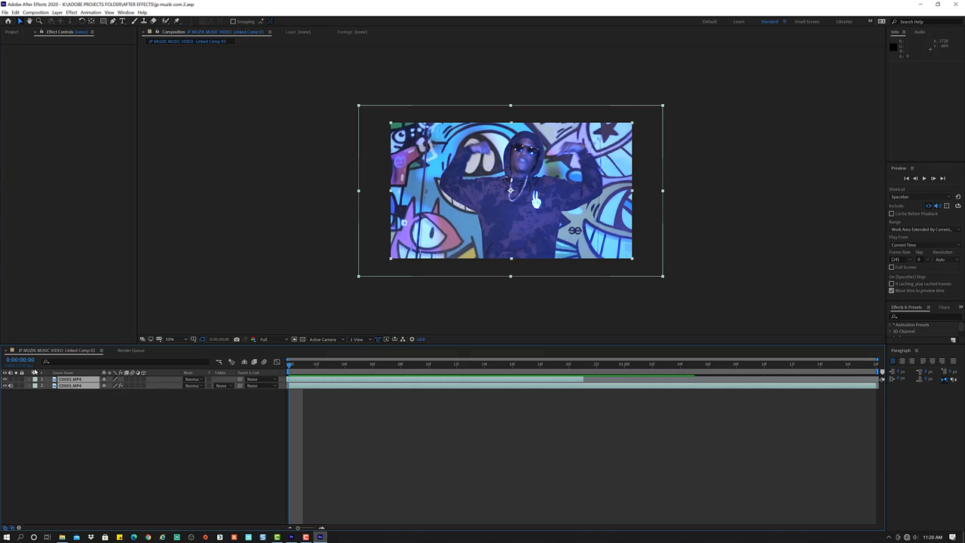
{"action": "key", "text": "Delete"}
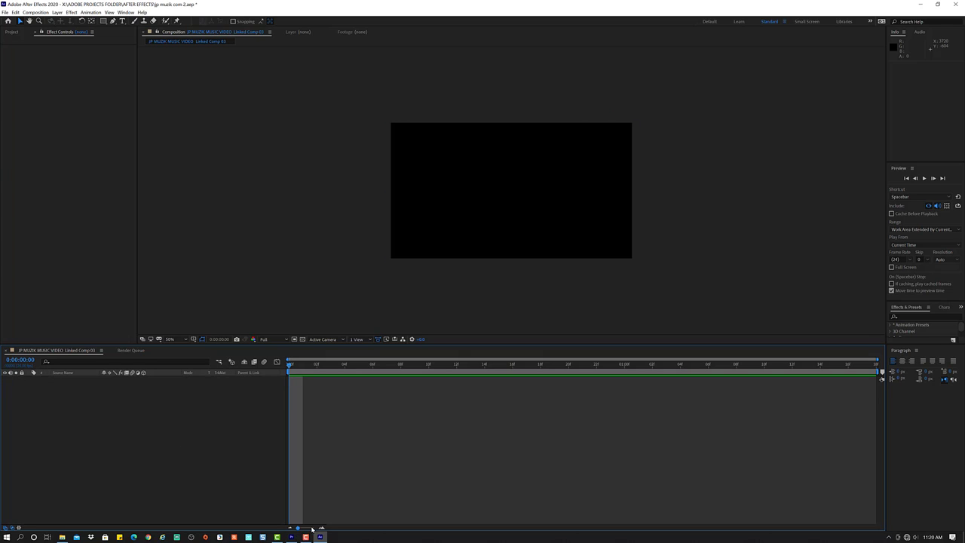
{"action": "mouse_move", "coordinate": [292, 537]}
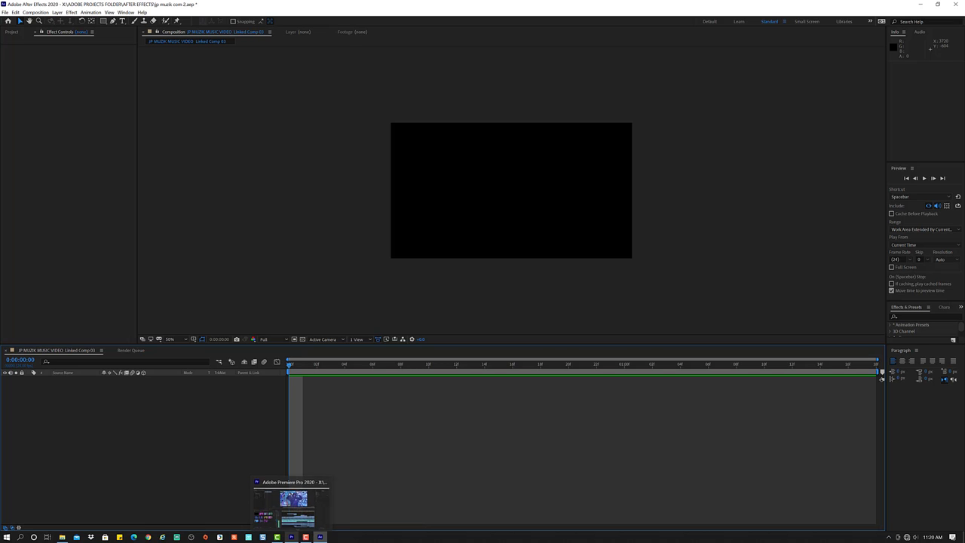
Back in Premiere, select the C0005.MP4 clip together with its audio.
{"action": "left_click", "coordinate": [305, 536]}
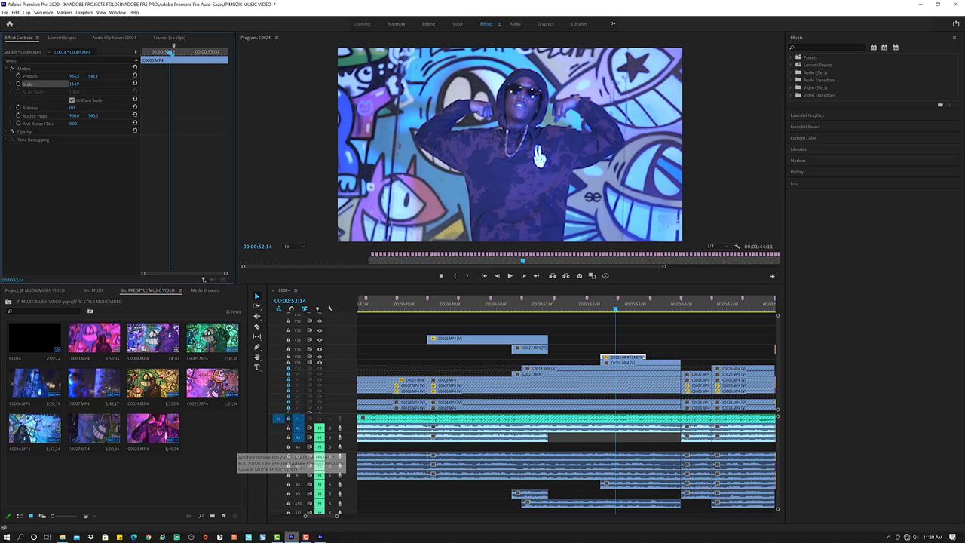
{"action": "left_click", "coordinate": [688, 362]}
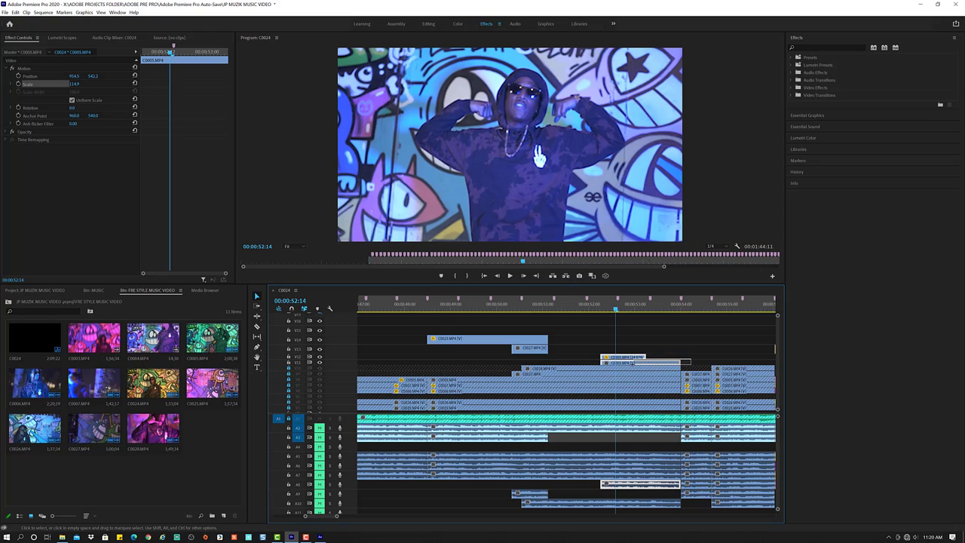
{"action": "left_click", "coordinate": [640, 364], "text": "shift"}
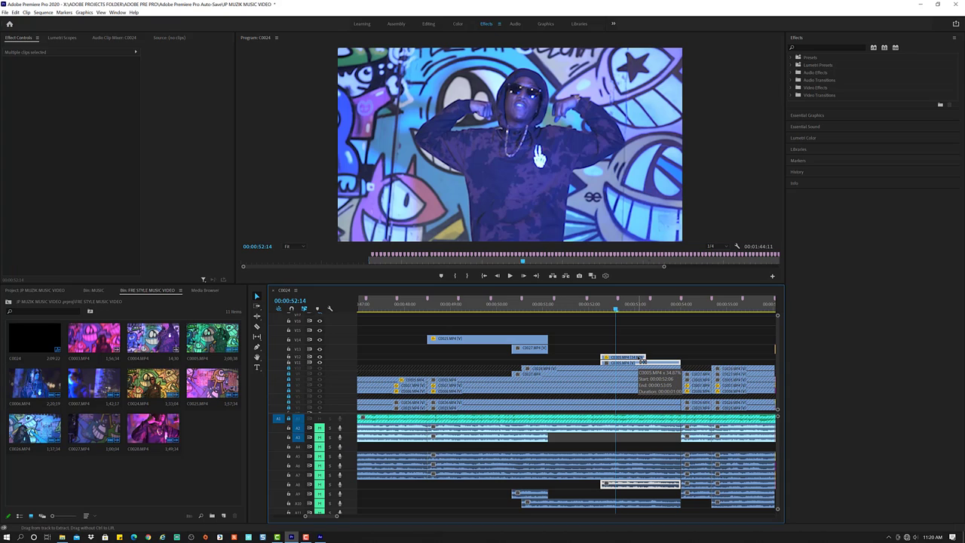
Swap the selected C0005.MP4 clip for a new linked After Effects comp, Linked Comp 04.
{"action": "right_click", "coordinate": [643, 361]}
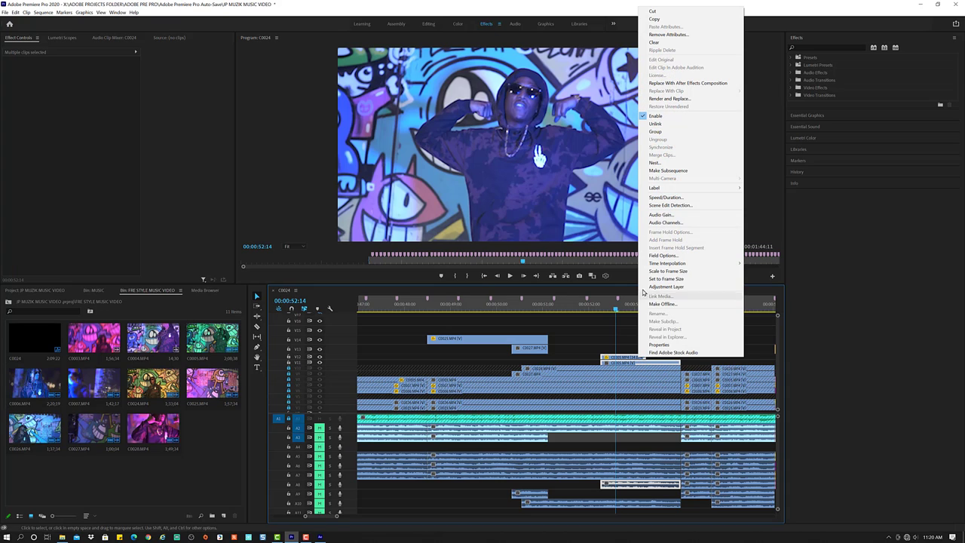
{"action": "left_click", "coordinate": [688, 83]}
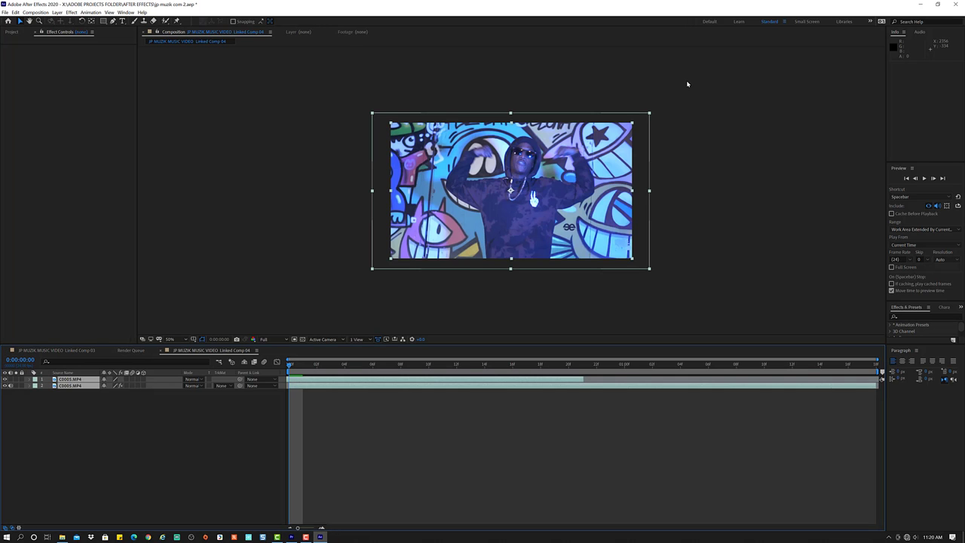
{"action": "left_click", "coordinate": [424, 456]}
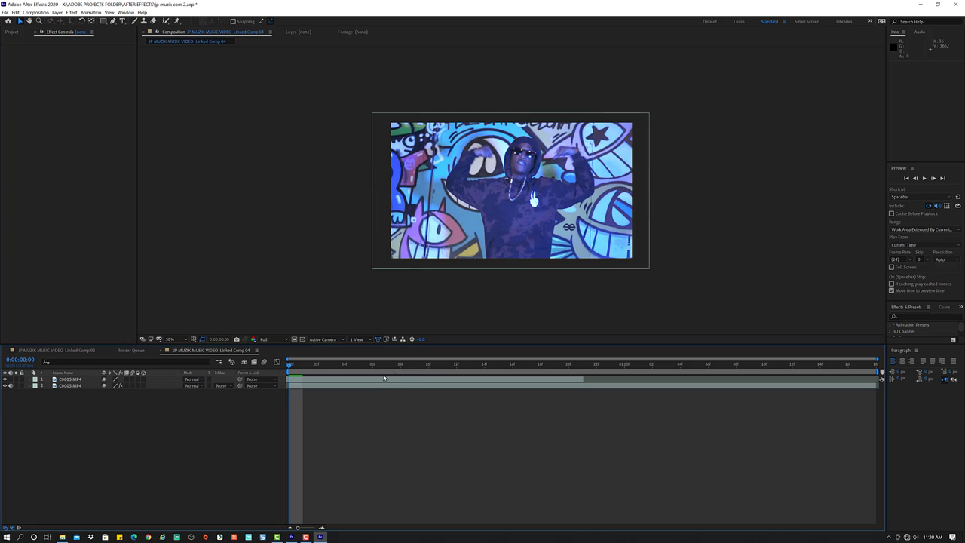
{"action": "left_click_drag", "start_coordinate": [366, 365], "coordinate": [527, 365]}
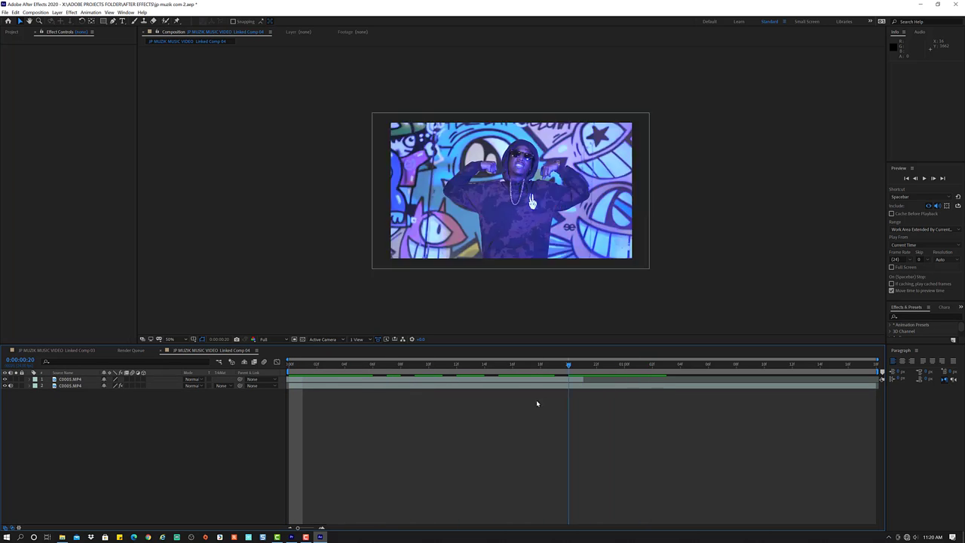
{"action": "left_click", "coordinate": [432, 381]}
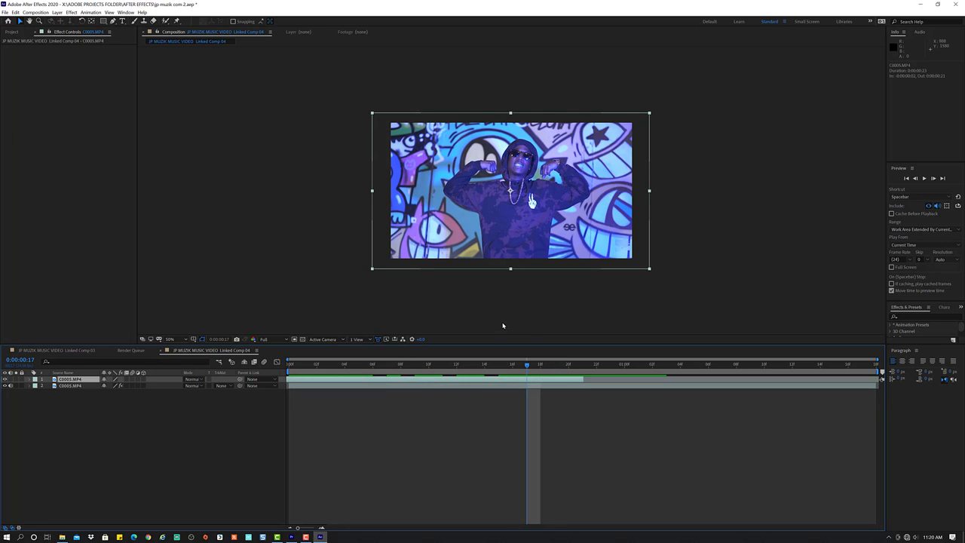
{"action": "key", "text": "space"}
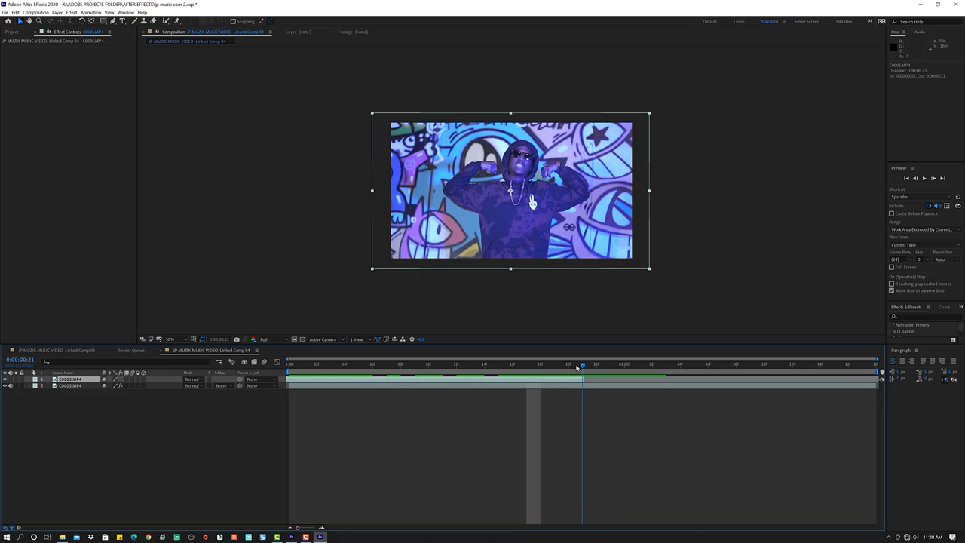
{"action": "key", "text": "Home"}
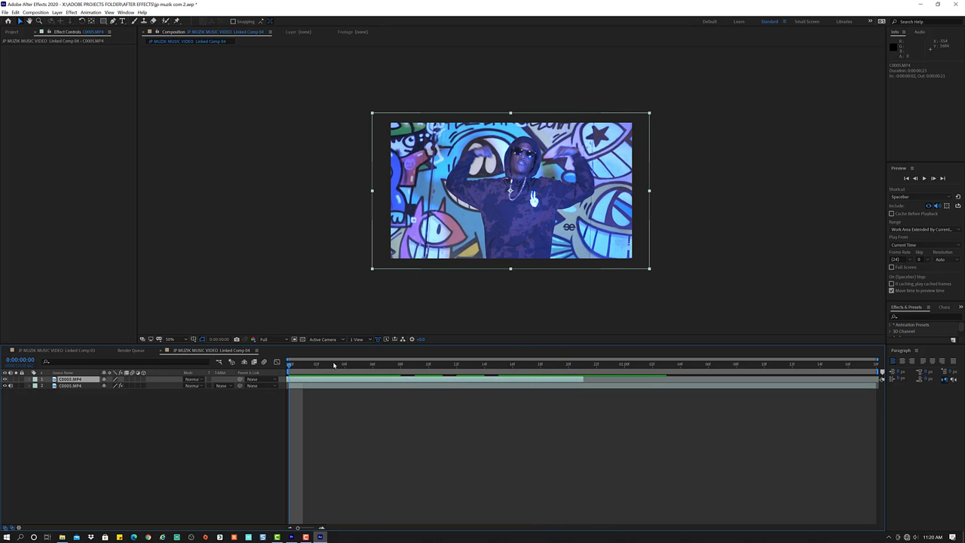
{"action": "left_click_drag", "start_coordinate": [291, 365], "coordinate": [583, 364]}
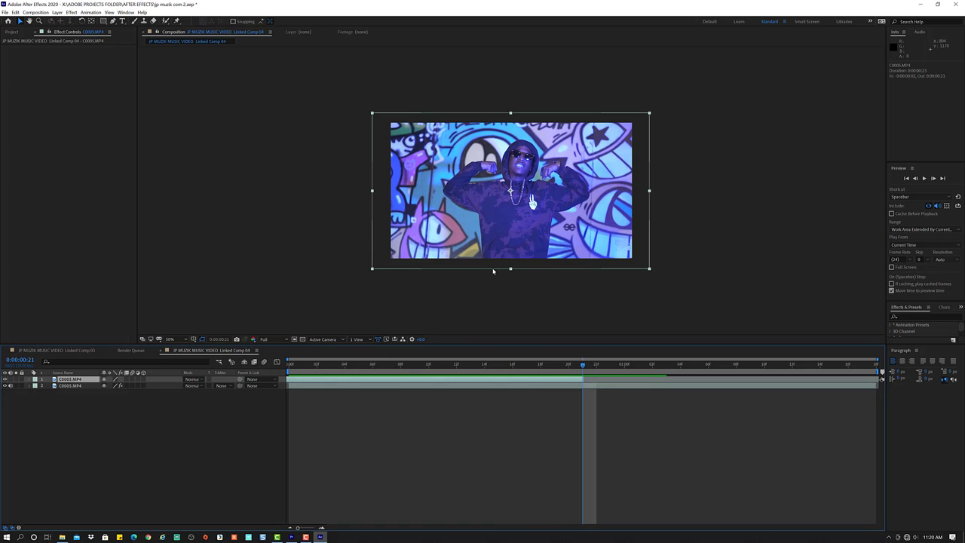
{"action": "left_click", "coordinate": [75, 385]}
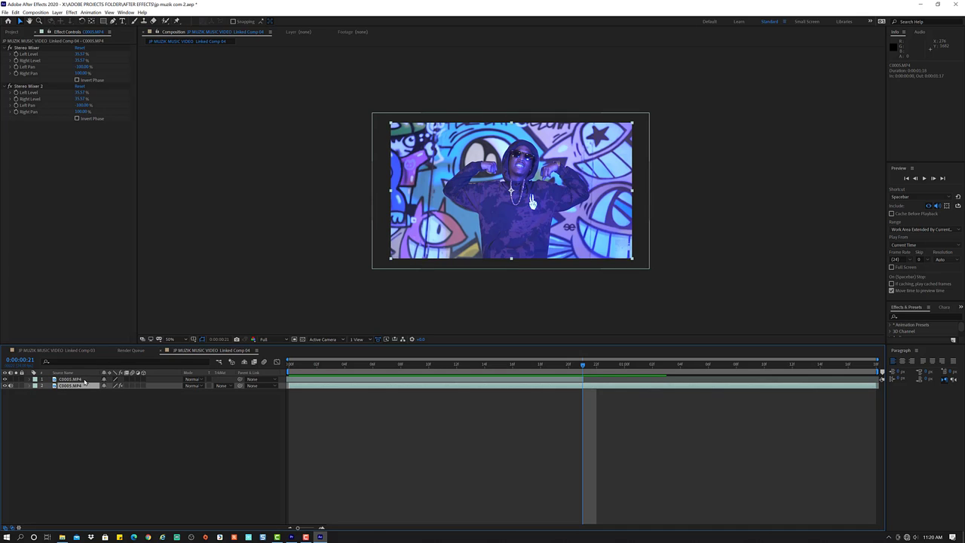
{"action": "left_click", "coordinate": [85, 380]}
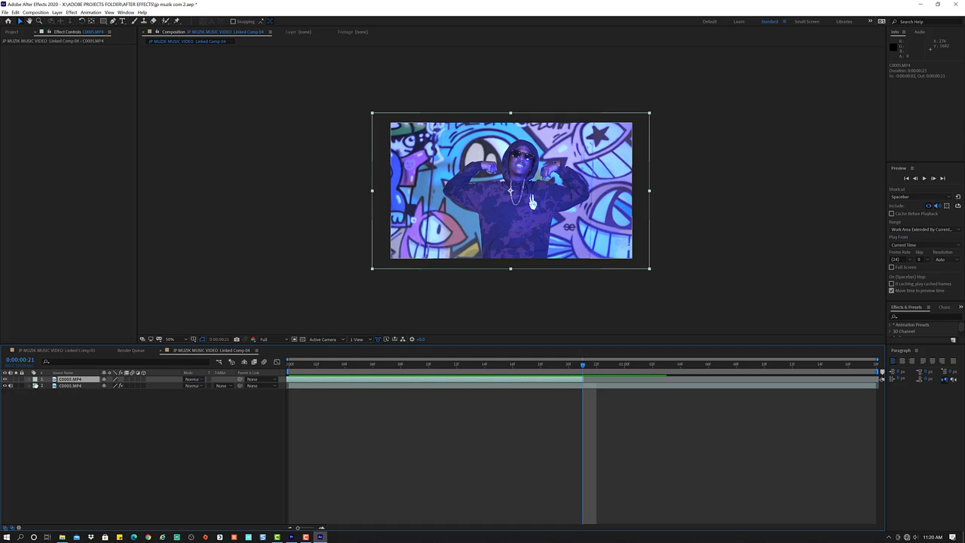
Label the top C0005.MP4 layer red and the second layer blue, after first trying green.
{"action": "left_click", "coordinate": [36, 385]}
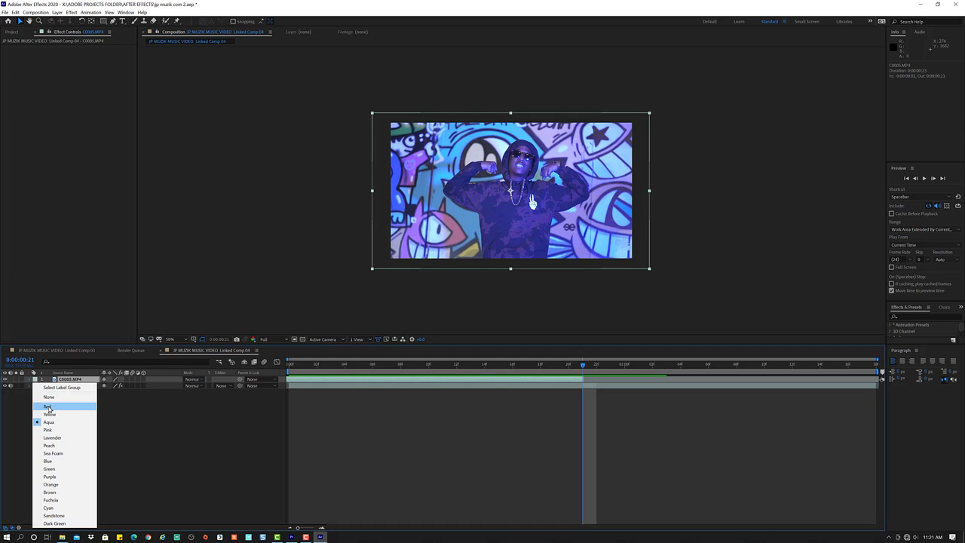
{"action": "left_click", "coordinate": [48, 407]}
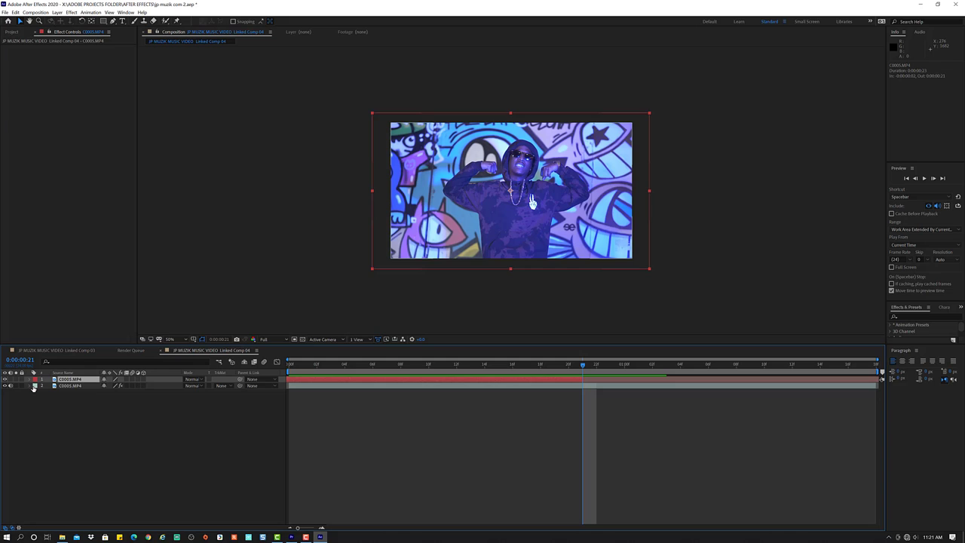
{"action": "left_click", "coordinate": [34, 386]}
{"action": "left_click", "coordinate": [64, 314]}
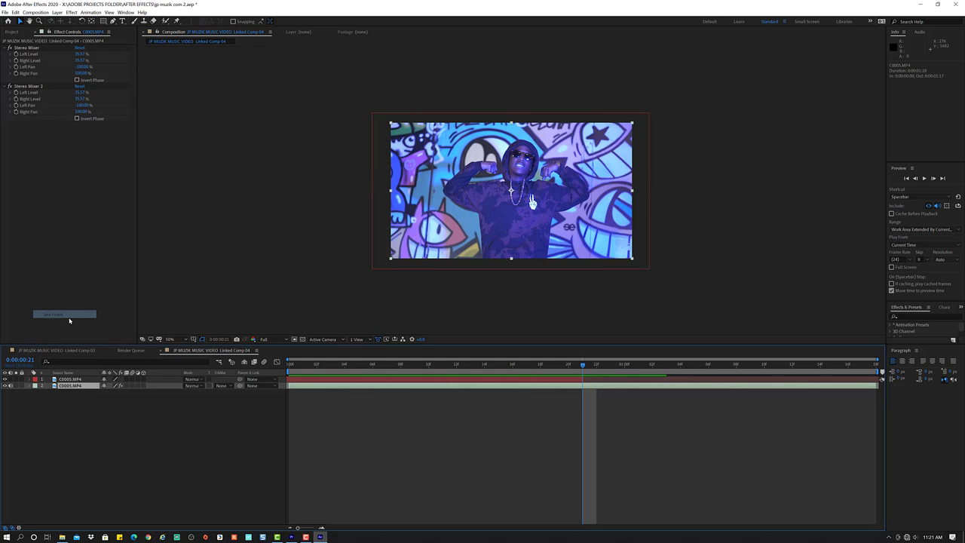
{"action": "left_click", "coordinate": [36, 386]}
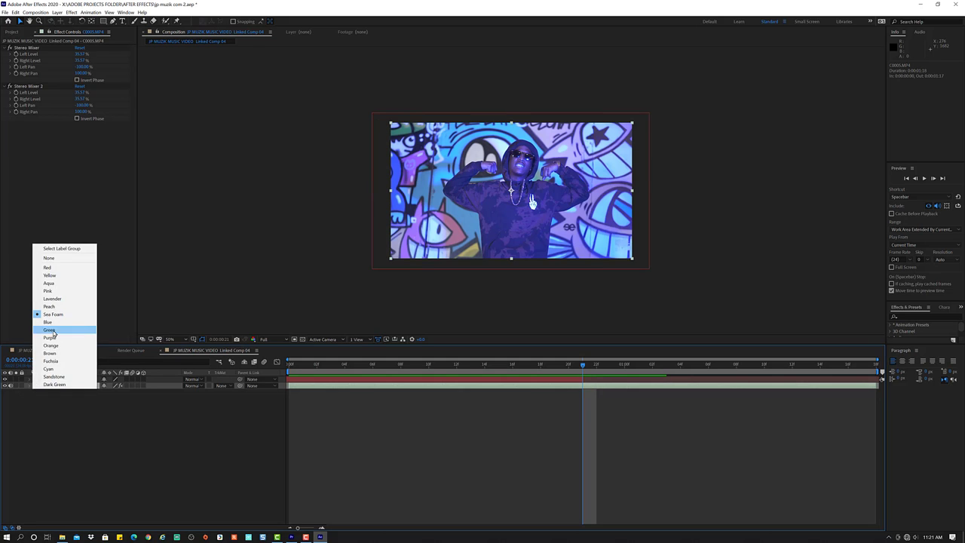
{"action": "left_click", "coordinate": [54, 326]}
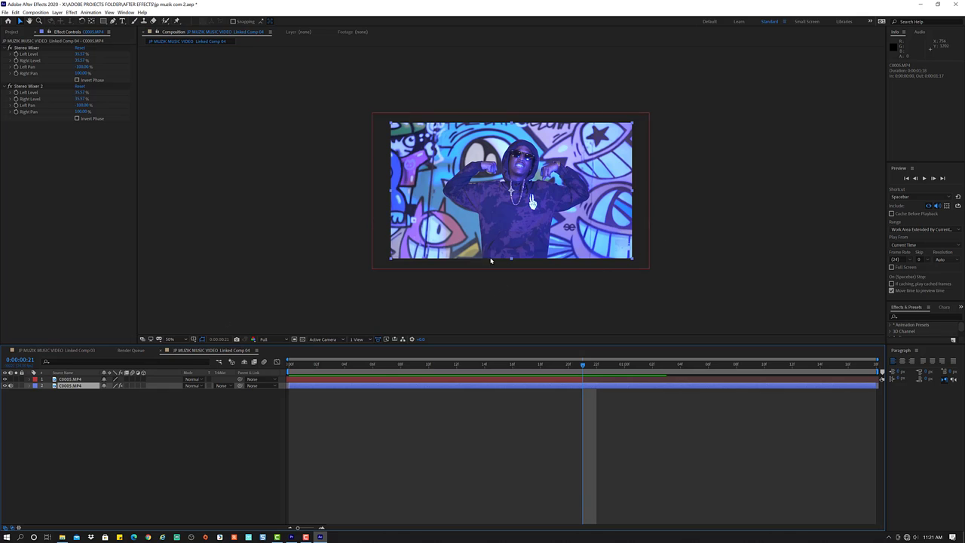
Open the top C0005.MP4 layer in the Layer panel and brush a foreground stroke down the face.
{"action": "left_click", "coordinate": [552, 379]}
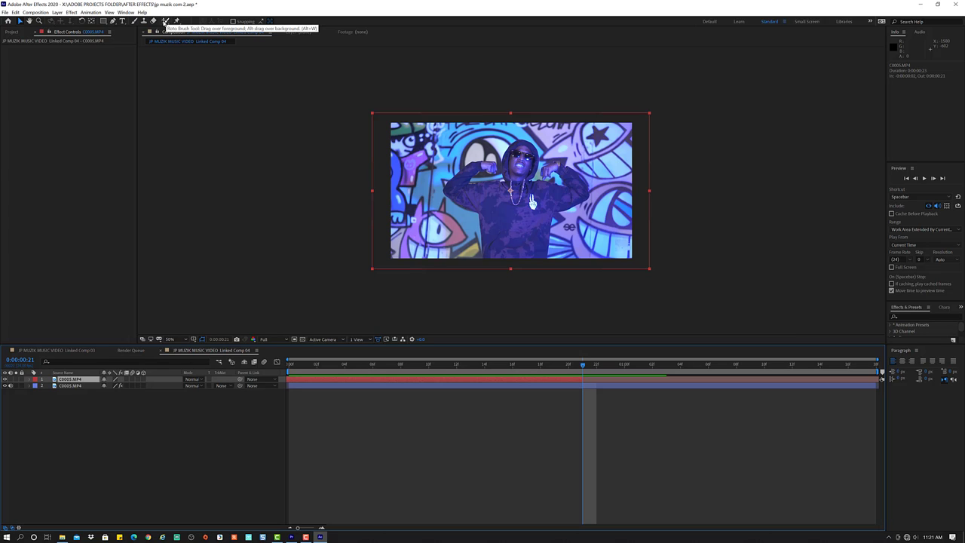
{"action": "left_click", "coordinate": [165, 21]}
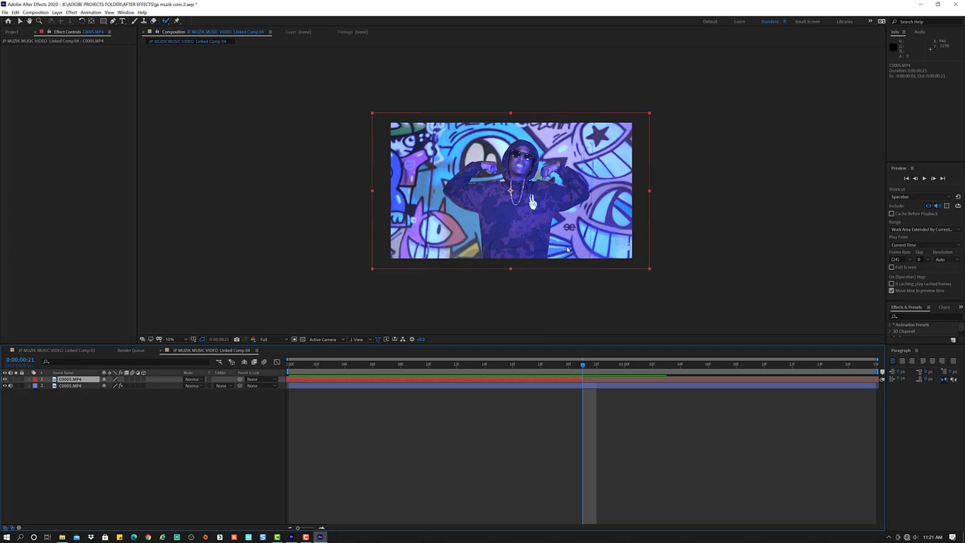
{"action": "double_click", "coordinate": [67, 385]}
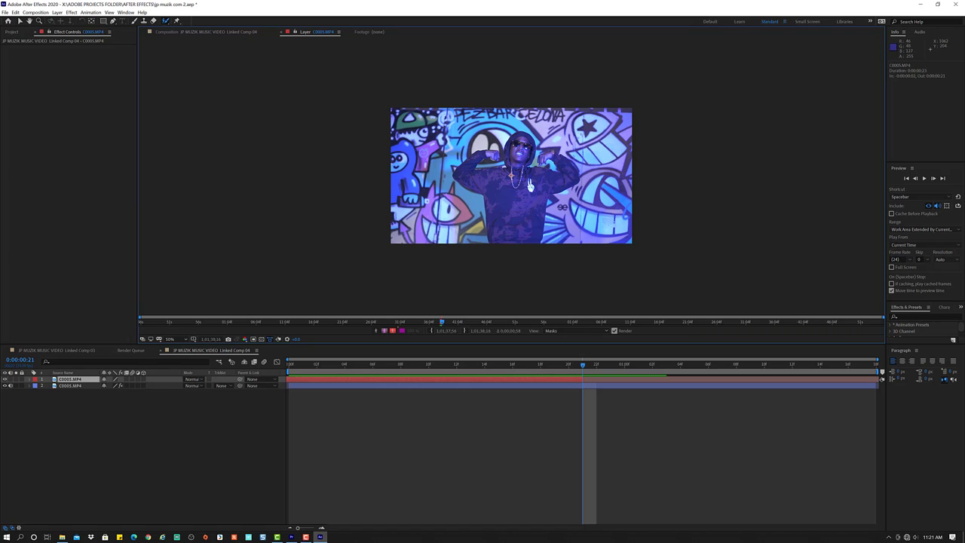
{"action": "left_click_drag", "start_coordinate": [520, 141], "coordinate": [517, 234]}
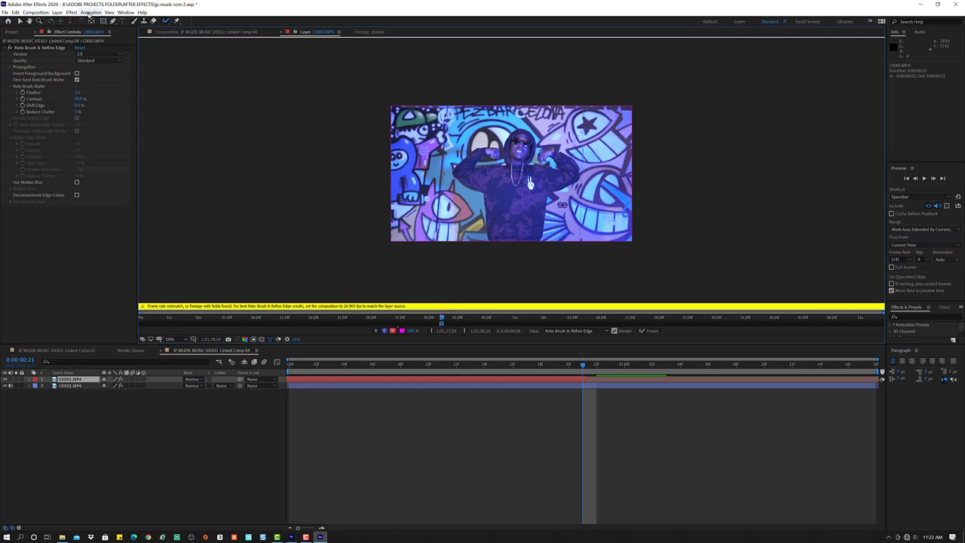
{"action": "left_click", "coordinate": [90, 13]}
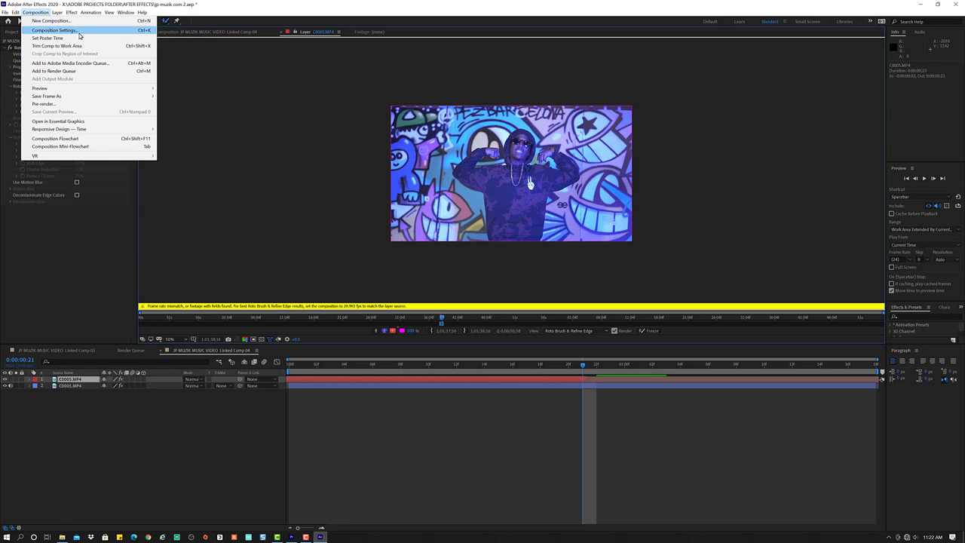
Set Linked Comp 04's frame rate to 29.97 fps in Composition Settings.
{"action": "left_click", "coordinate": [79, 31]}
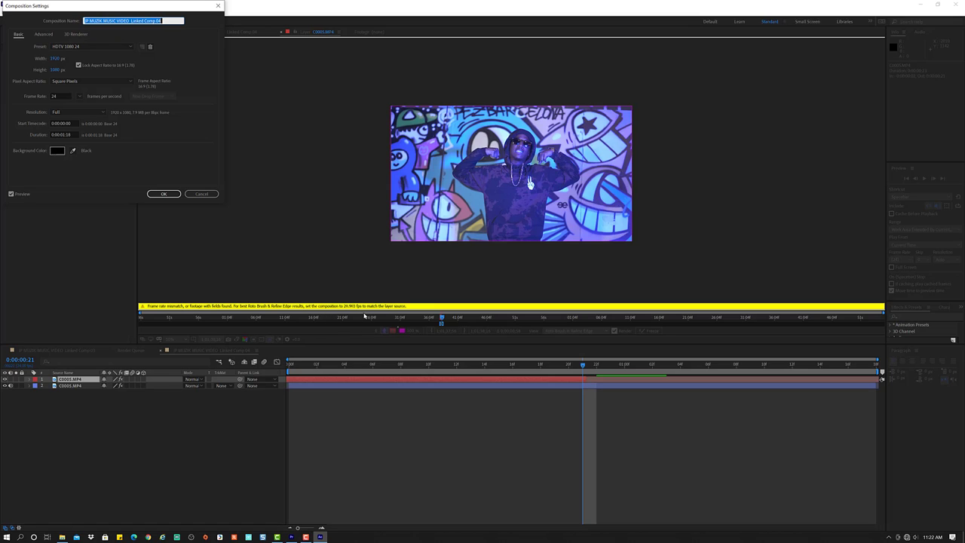
{"action": "double_click", "coordinate": [56, 96]}
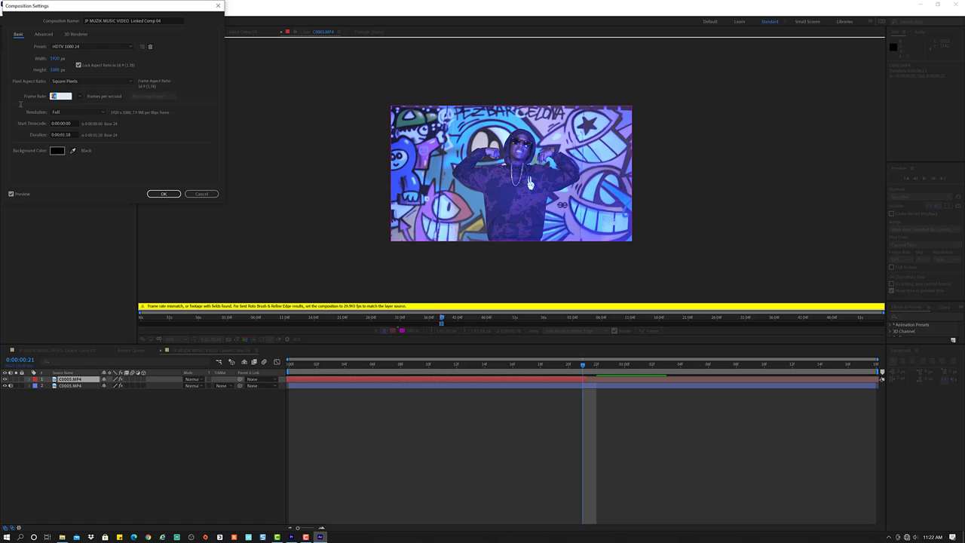
{"action": "type", "text": "29.9"}
{"action": "type", "text": "7"}
{"action": "key", "text": "BackSpace"}
{"action": "type", "text": "0"}
{"action": "key", "text": "Return"}
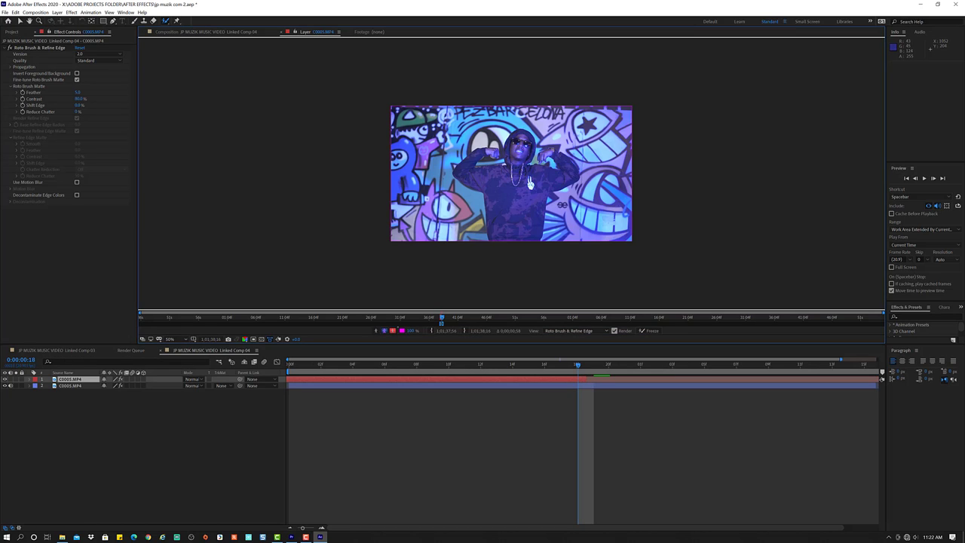
{"action": "scroll", "coordinate": [530, 181], "scroll_direction": "up", "scroll_amount": 1}
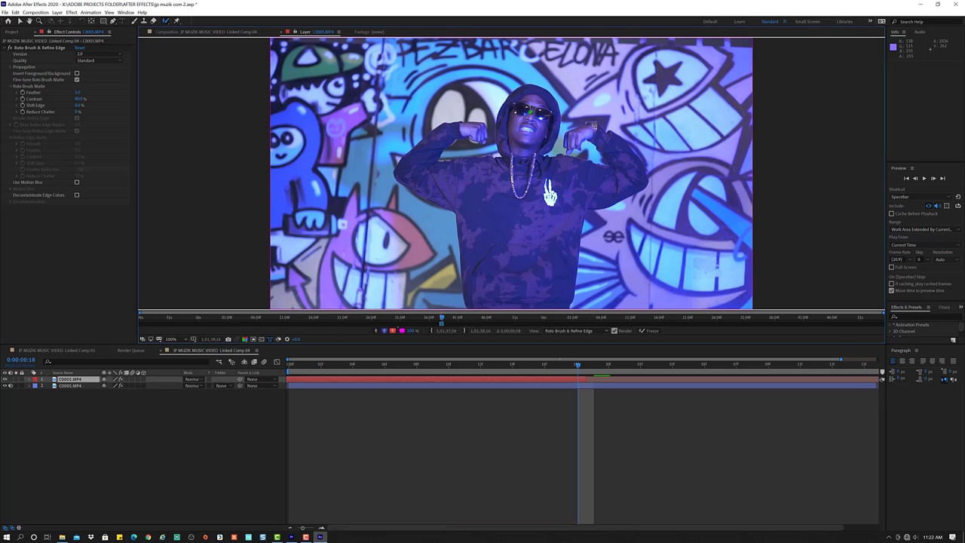
{"action": "scroll", "coordinate": [541, 164], "scroll_direction": "down", "scroll_amount": 1}
{"action": "scroll", "coordinate": [537, 160], "scroll_direction": "up", "scroll_amount": 1}
Add foreground strokes down the chest and Alt-subtract wall areas with a larger brush.
{"action": "left_click_drag", "start_coordinate": [550, 194], "coordinate": [549, 175]}
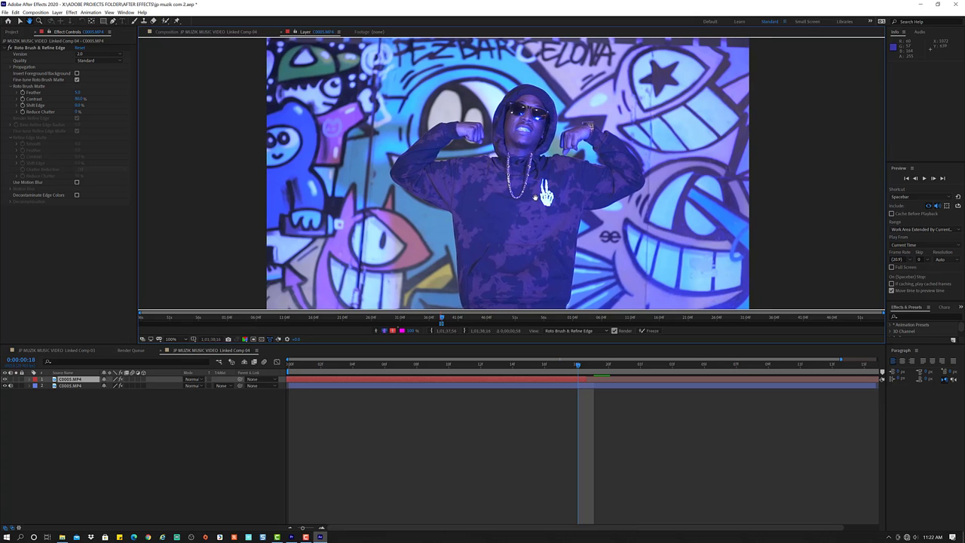
{"action": "key", "text": "alt+w"}
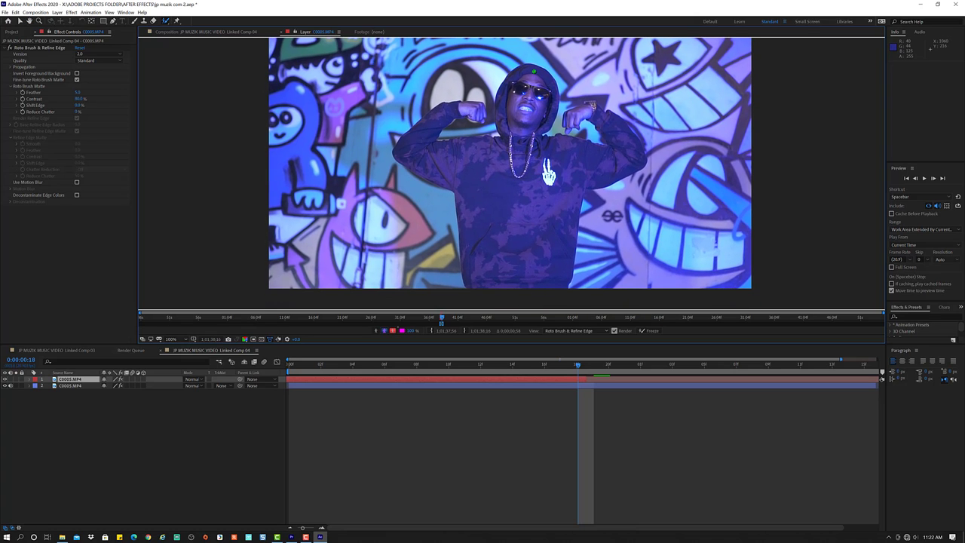
{"action": "left_click_drag", "start_coordinate": [534, 72], "coordinate": [517, 290]}
{"action": "scroll", "coordinate": [521, 224], "scroll_direction": "down", "scroll_amount": 1}
{"action": "scroll", "coordinate": [497, 219], "scroll_direction": "up", "scroll_amount": 1}
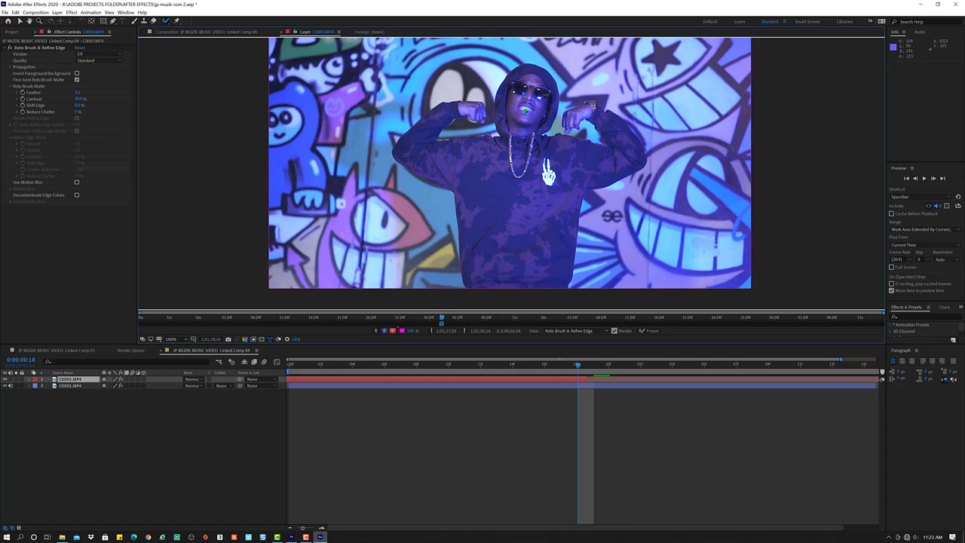
{"action": "left_click_drag", "start_coordinate": [525, 111], "coordinate": [525, 200]}
{"action": "left_click_drag", "start_coordinate": [344, 125], "coordinate": [343, 142]}
{"action": "left_click_drag", "start_coordinate": [363, 126], "coordinate": [366, 181]}
{"action": "left_click_drag", "start_coordinate": [279, 113], "coordinate": [355, 162]}
Delete the Roto Brush & Refine Edge effect from the top C0005.MP4 layer.
{"action": "key", "text": "e"}
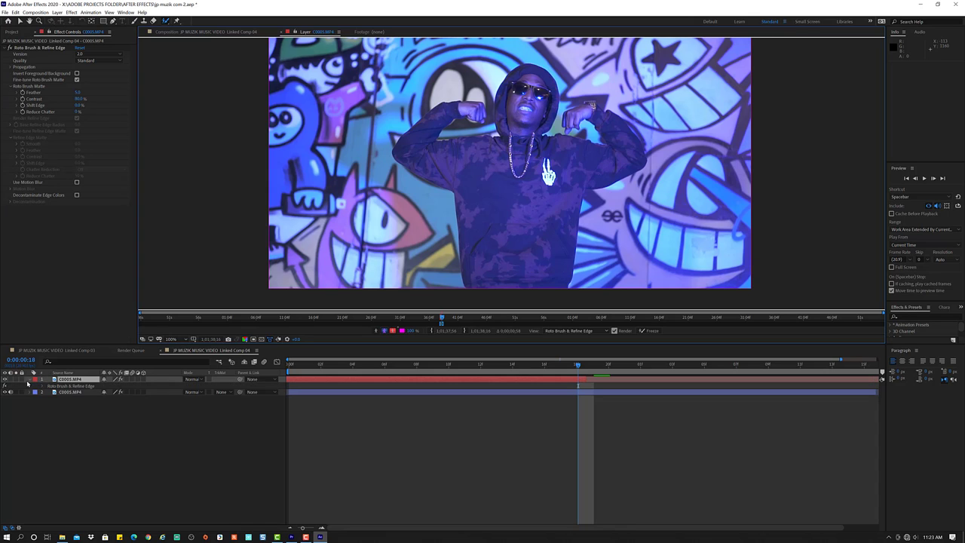
{"action": "left_click", "coordinate": [68, 386]}
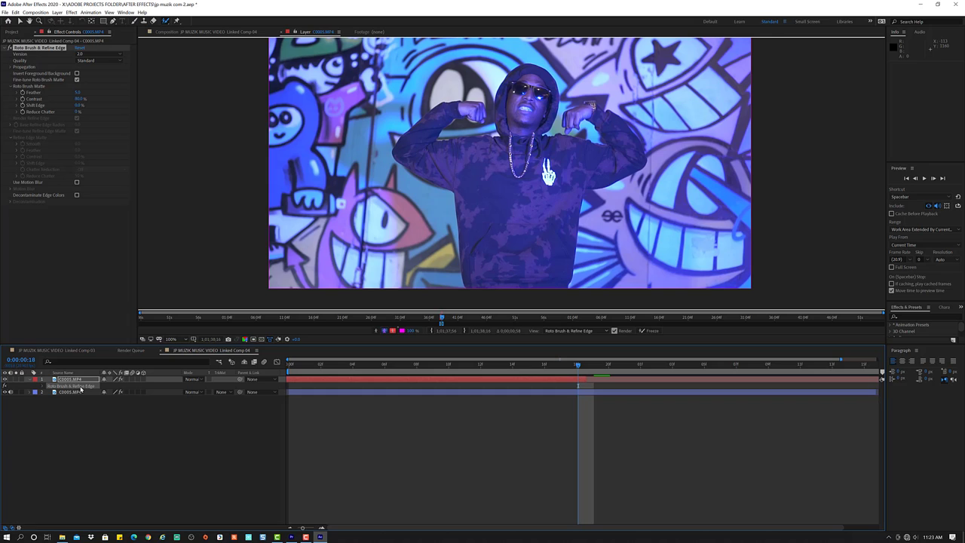
{"action": "key", "text": "Delete"}
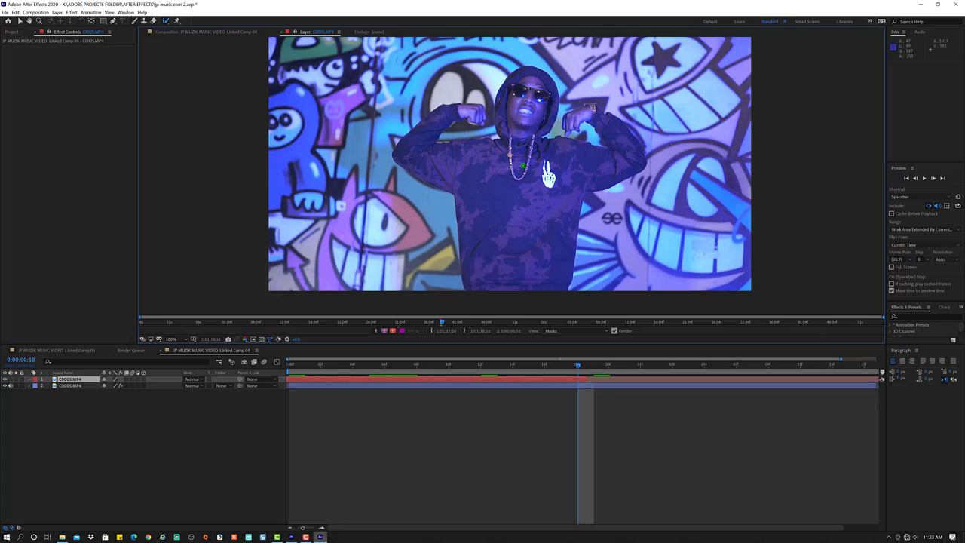
Paint foreground strokes over the chest and torso, previewing the matte from frame 17.
{"action": "left_click", "coordinate": [525, 158]}
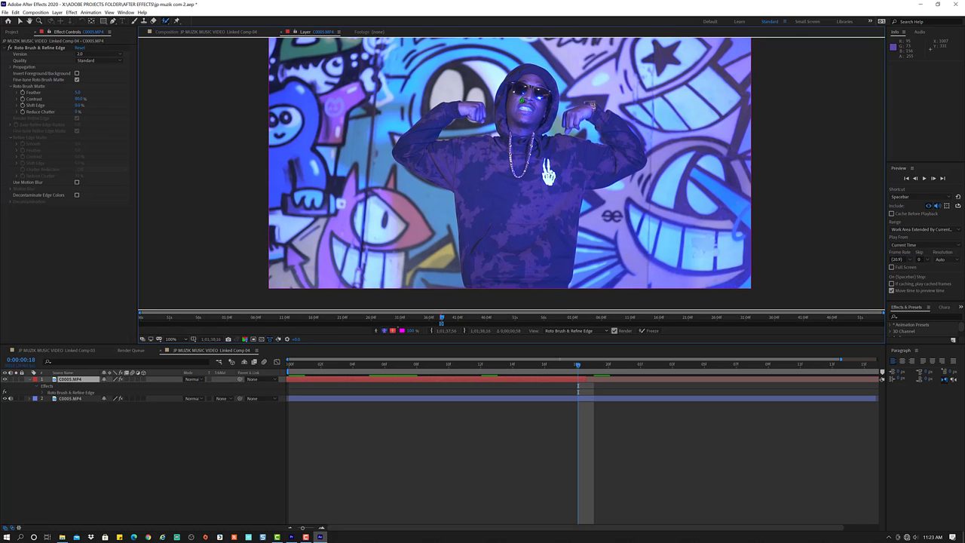
{"action": "left_click_drag", "start_coordinate": [518, 101], "coordinate": [517, 144]}
{"action": "left_click_drag", "start_coordinate": [495, 179], "coordinate": [536, 179]}
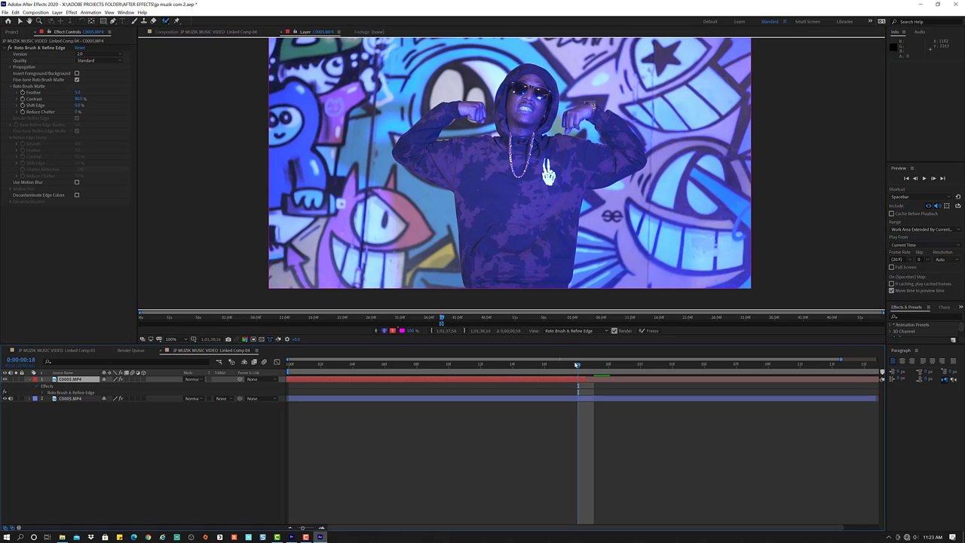
{"action": "left_click_drag", "start_coordinate": [578, 365], "coordinate": [290, 368]}
{"action": "key", "text": "space"}
{"action": "left_click_drag", "start_coordinate": [522, 143], "coordinate": [530, 208]}
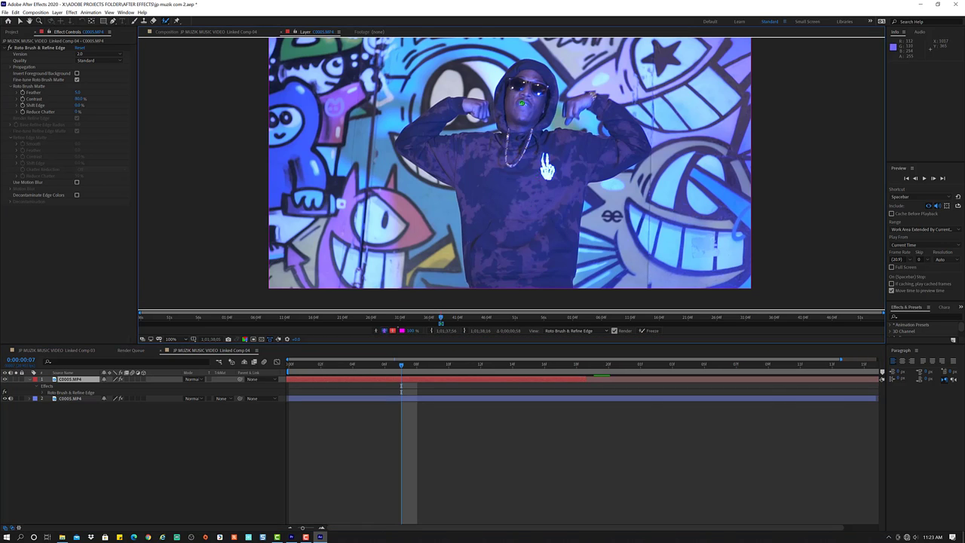
{"action": "left_click_drag", "start_coordinate": [516, 71], "coordinate": [519, 189]}
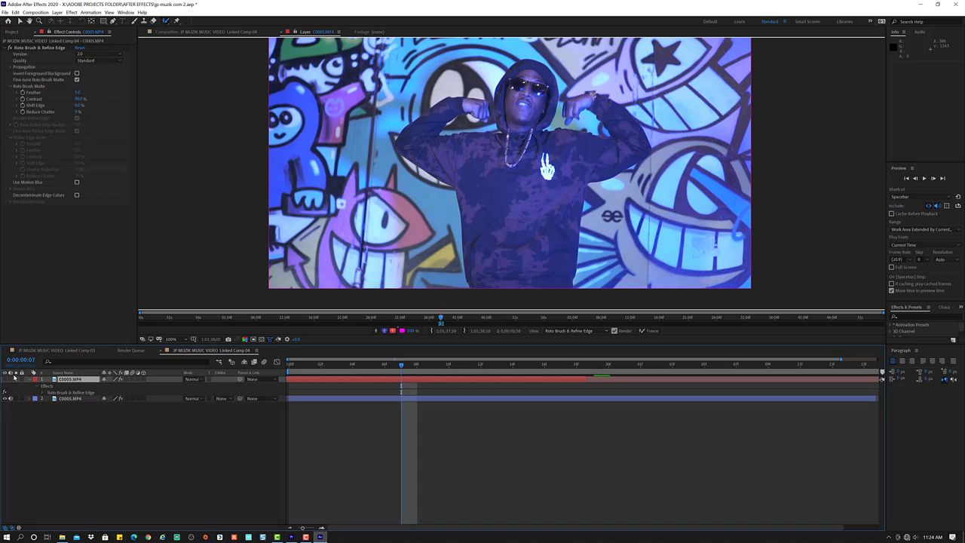
{"action": "left_click_drag", "start_coordinate": [392, 181], "coordinate": [516, 219]}
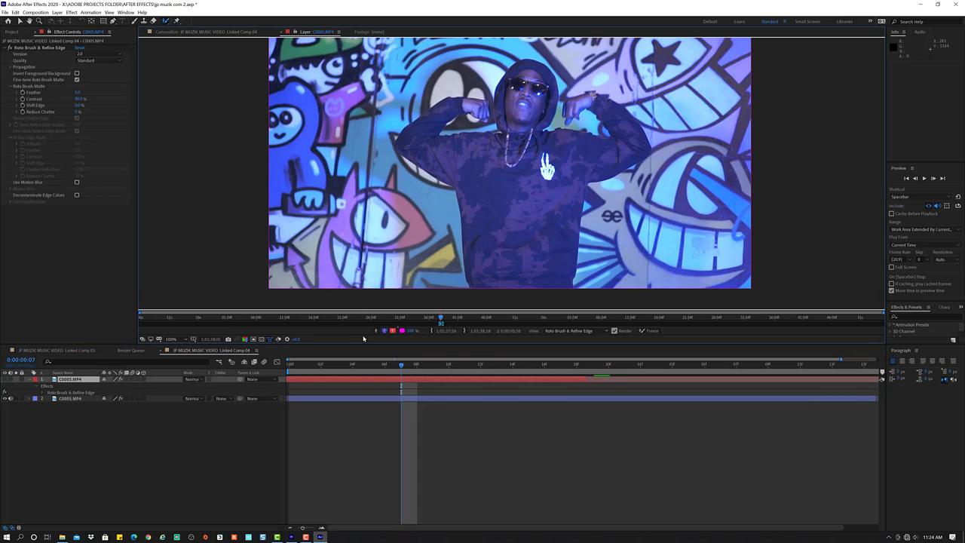
Toggle the matte display between the alpha view and the full video image.
{"action": "left_click", "coordinate": [402, 333]}
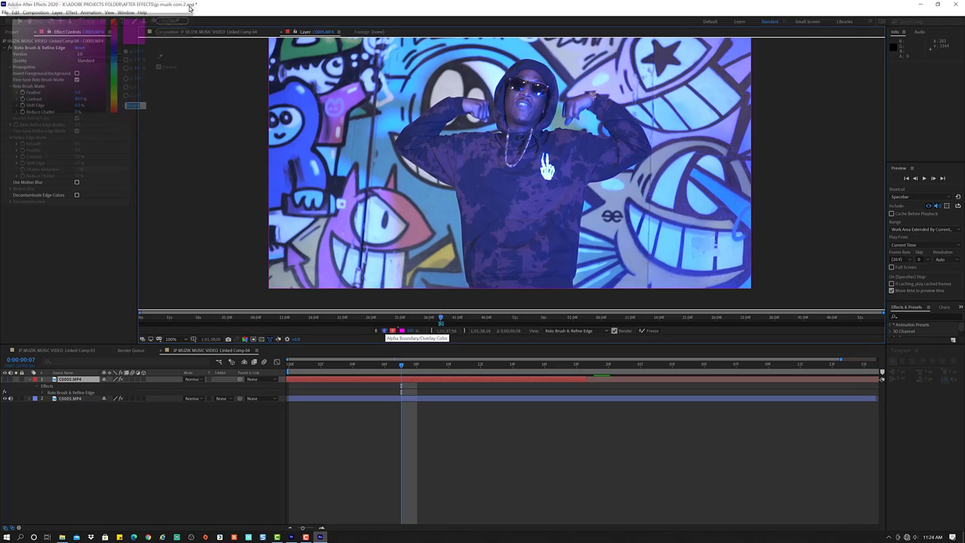
{"action": "left_click", "coordinate": [190, 6]}
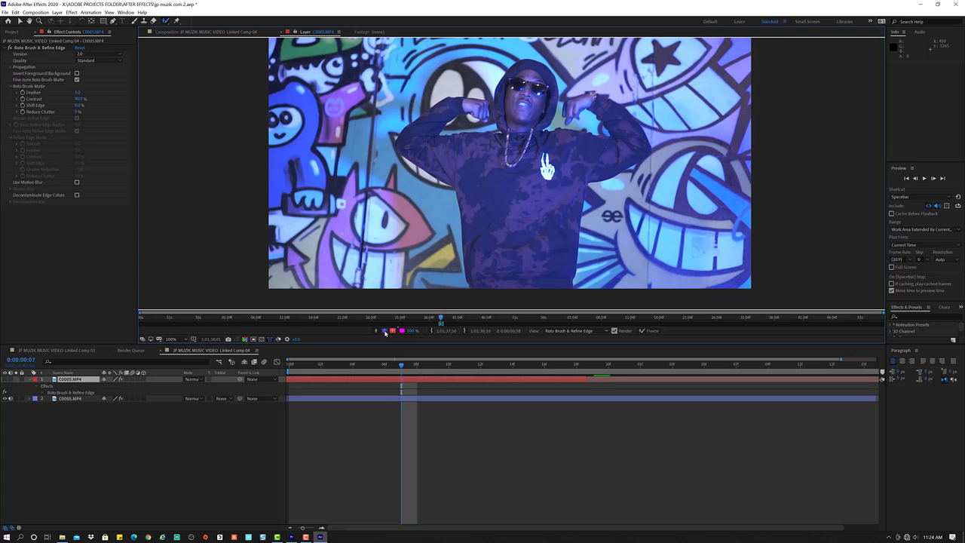
{"action": "left_click", "coordinate": [376, 332]}
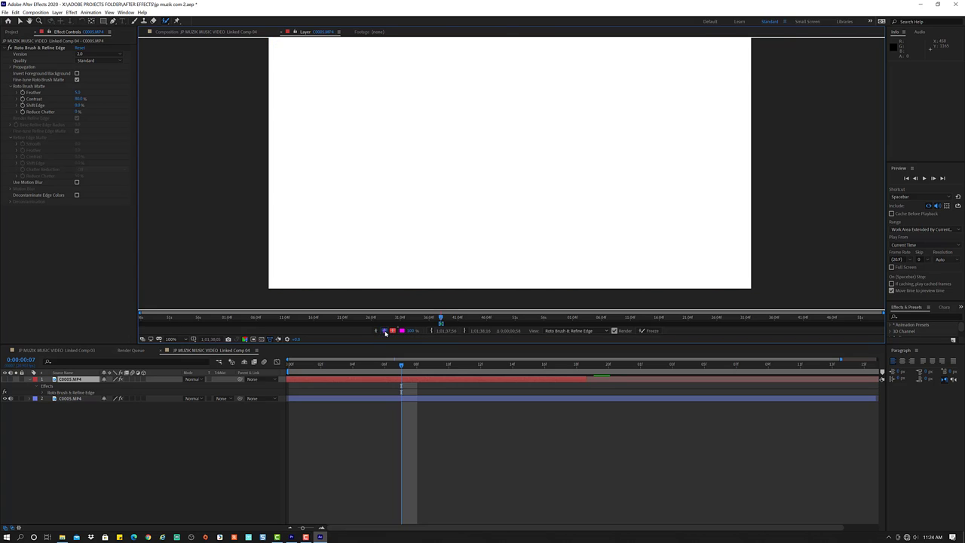
{"action": "left_click", "coordinate": [384, 332]}
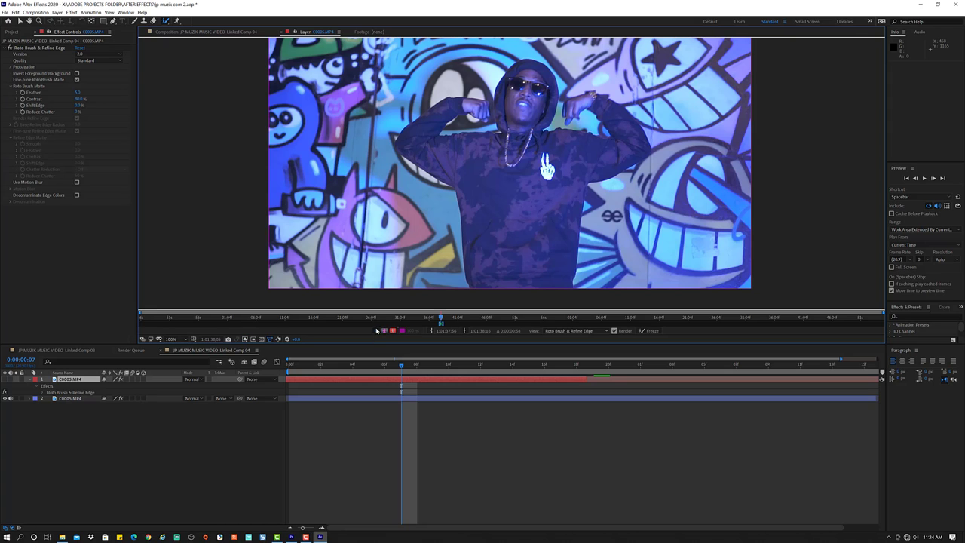
{"action": "left_click", "coordinate": [384, 331]}
{"action": "left_click", "coordinate": [384, 332]}
{"action": "left_click", "coordinate": [392, 331]}
Paint one more chest stroke, then delete the Roto Brush & Refine Edge effect.
{"action": "left_click_drag", "start_coordinate": [528, 164], "coordinate": [530, 226]}
{"action": "left_click", "coordinate": [18, 22]}
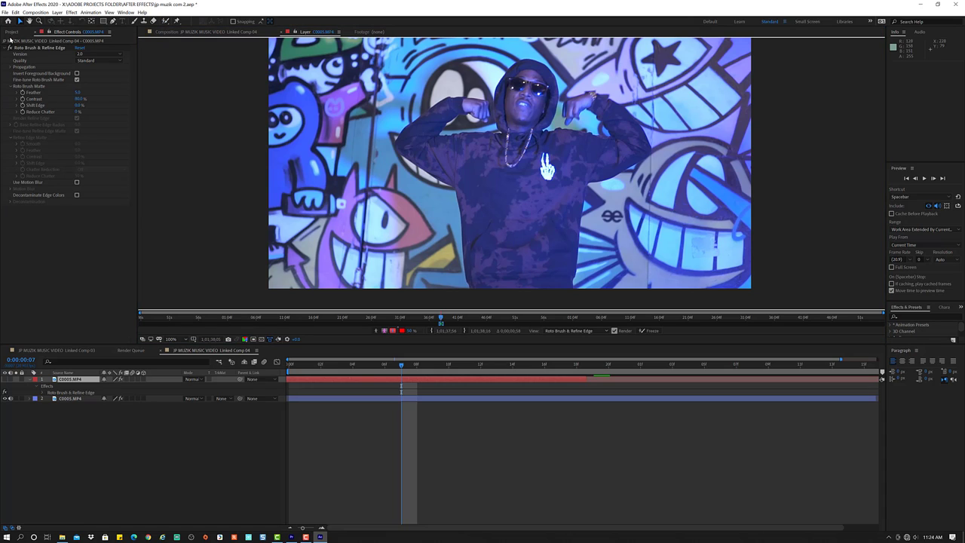
{"action": "left_click", "coordinate": [38, 48]}
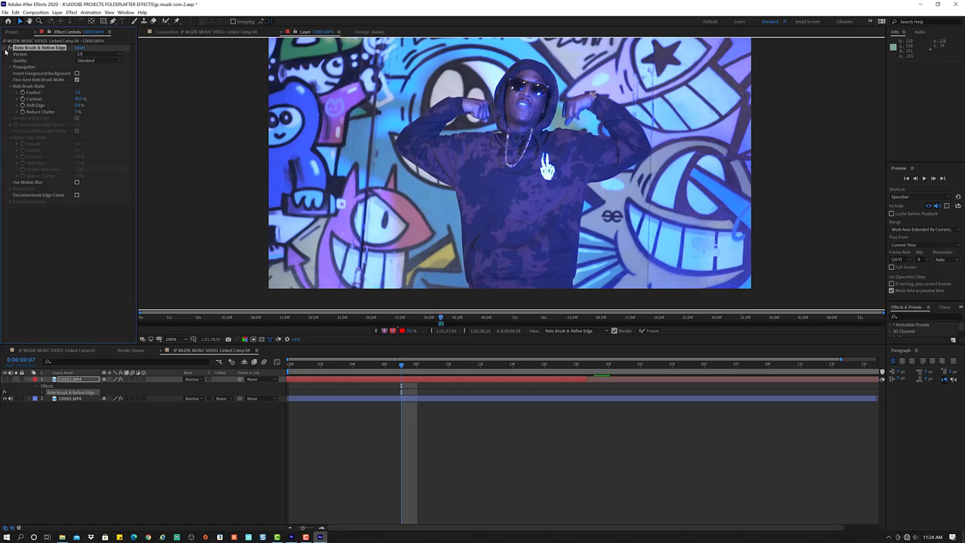
{"action": "key", "text": "Delete"}
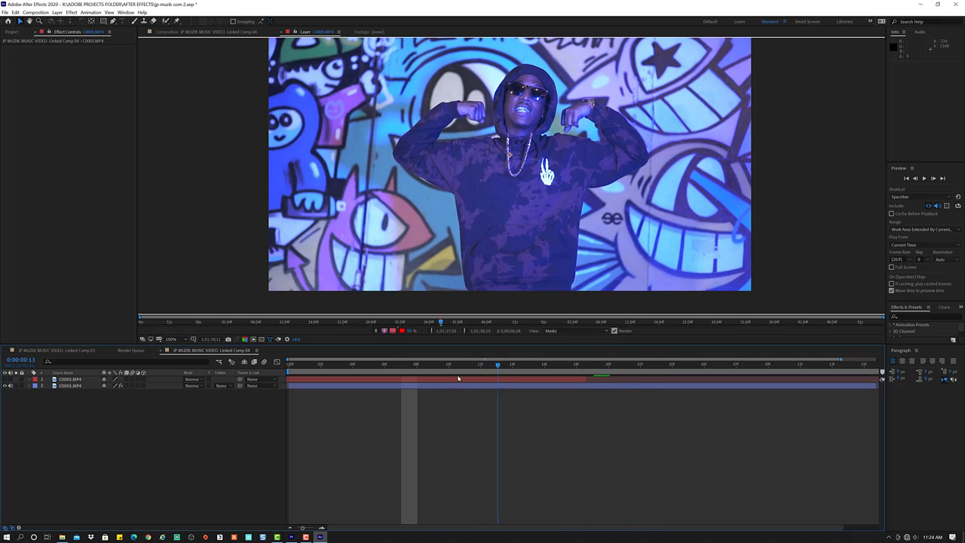
Preview the comp from its first frame and switch over to Premiere Pro.
{"action": "left_click", "coordinate": [291, 365]}
{"action": "key", "text": "space"}
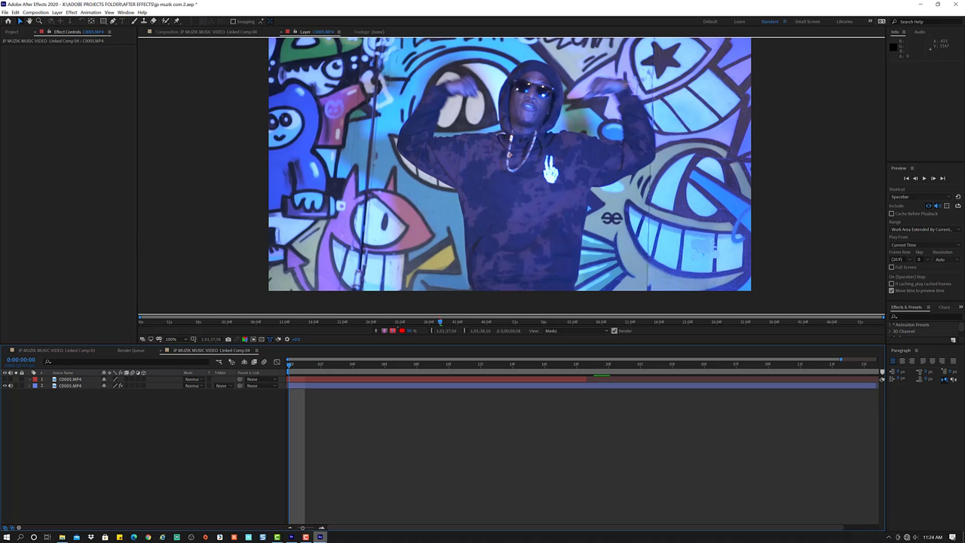
{"action": "left_click", "coordinate": [305, 537]}
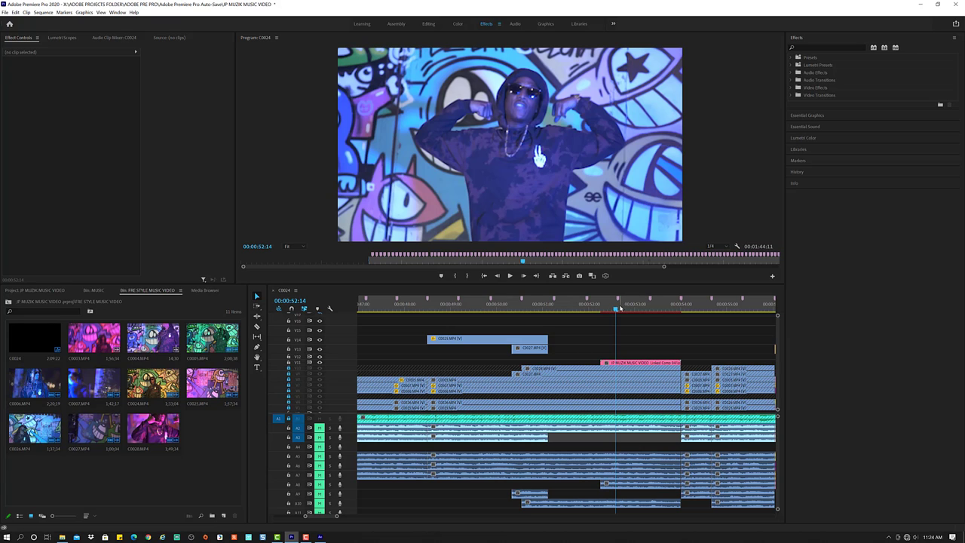
Scrub and play the Premiere sequence around the linked clip, then return to After Effects.
{"action": "mouse_move", "coordinate": [618, 309]}
{"action": "left_mouse_down"}
{"action": "mouse_move", "coordinate": [601, 314]}
{"action": "mouse_move", "coordinate": [660, 318]}
{"action": "left_mouse_up"}
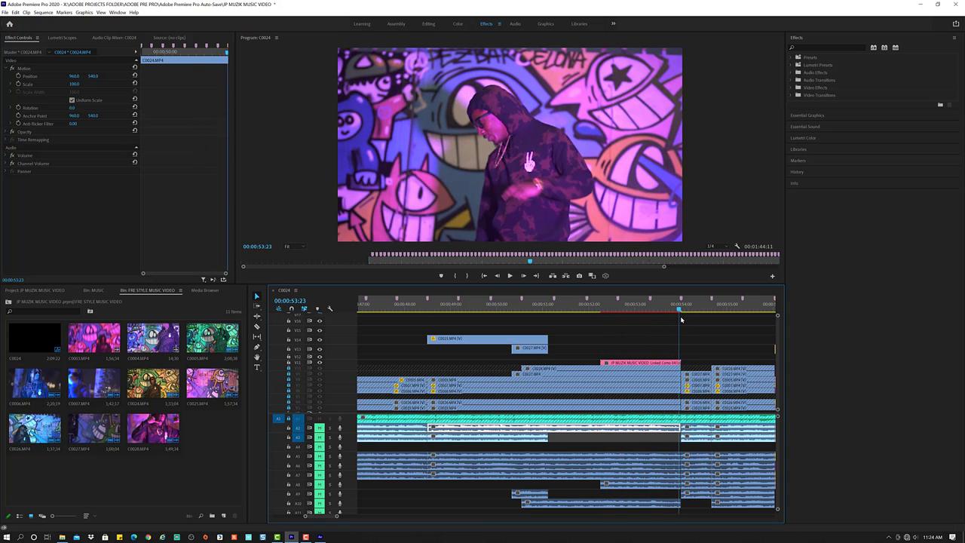
{"action": "mouse_move", "coordinate": [660, 318]}
{"action": "left_mouse_down"}
{"action": "mouse_move", "coordinate": [694, 320]}
{"action": "mouse_move", "coordinate": [659, 326]}
{"action": "mouse_move", "coordinate": [679, 328]}
{"action": "mouse_move", "coordinate": [659, 338]}
{"action": "left_mouse_up"}
{"action": "key", "text": "space"}
{"action": "key", "text": "space"}
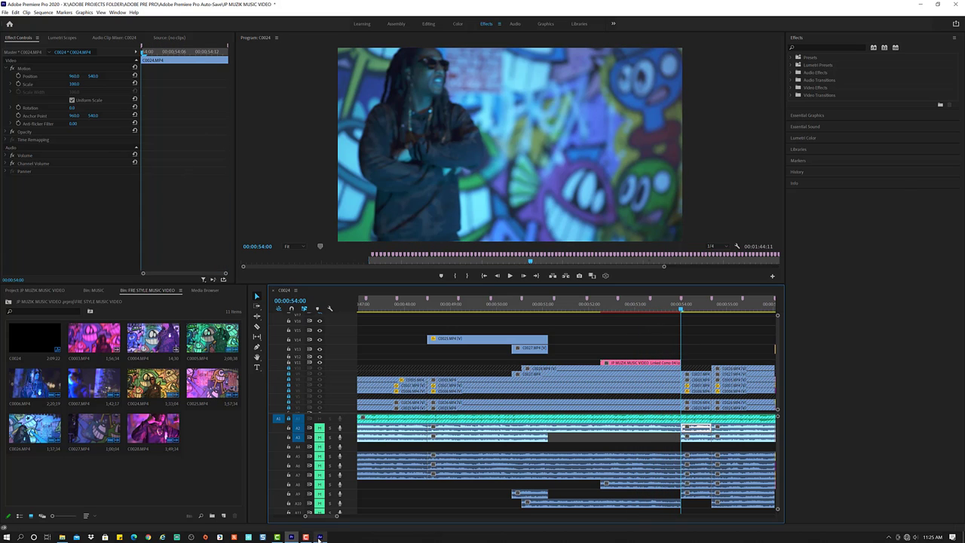
{"action": "left_click", "coordinate": [320, 537]}
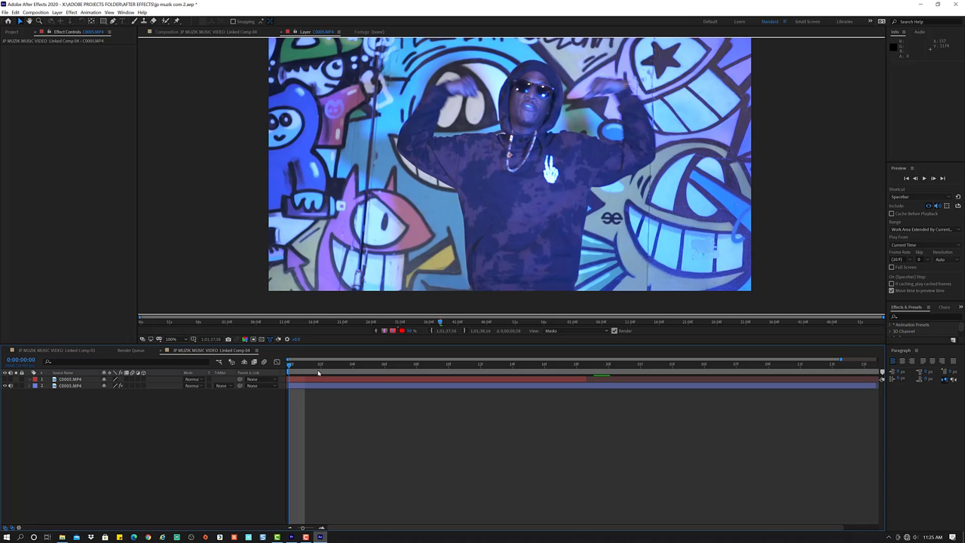
Open C0005.MP4 in its Layer view and paint Roto Brush strokes down and across the chest.
{"action": "left_click", "coordinate": [234, 35]}
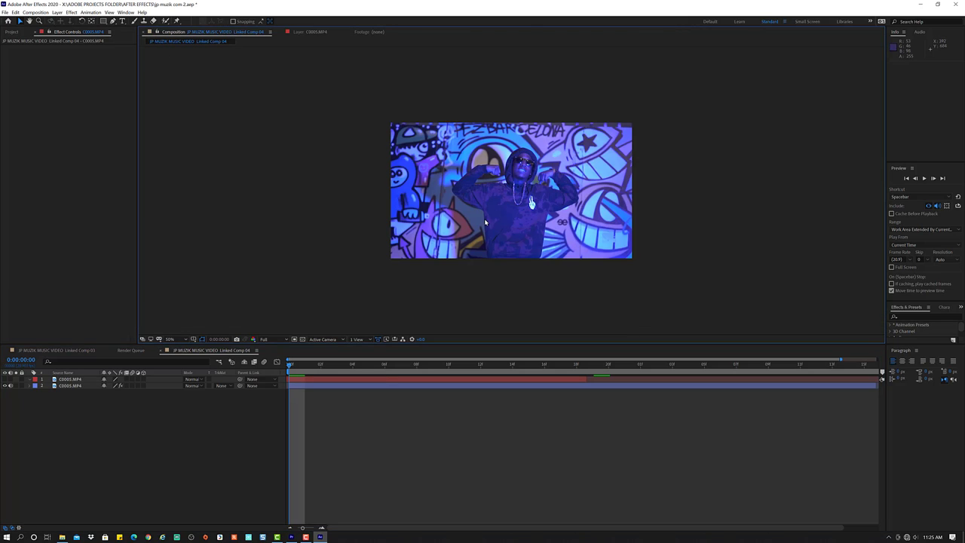
{"action": "key", "text": "ctrl+Down"}
{"action": "left_click", "coordinate": [174, 21]}
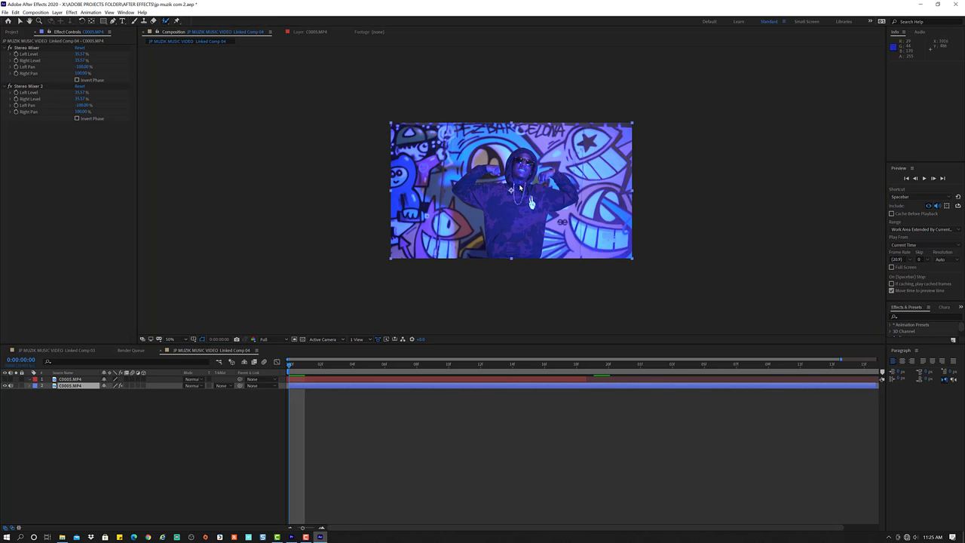
{"action": "double_click", "coordinate": [517, 170]}
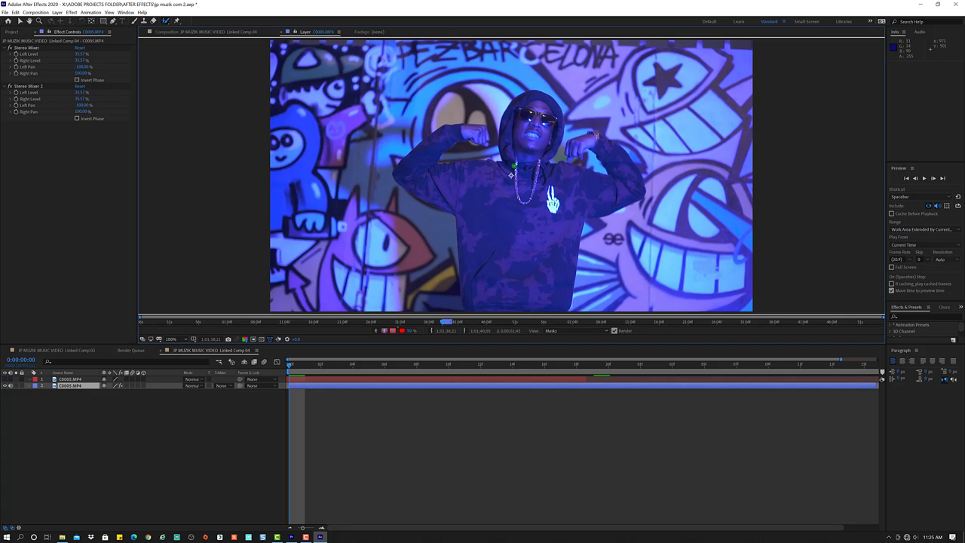
{"action": "left_click_drag", "start_coordinate": [526, 122], "coordinate": [526, 200]}
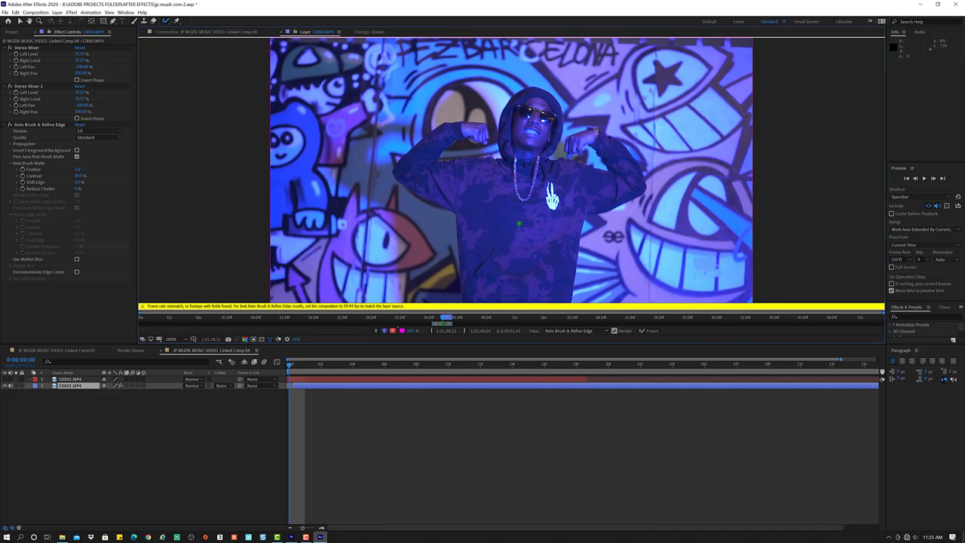
{"action": "left_click_drag", "start_coordinate": [464, 197], "coordinate": [528, 200]}
Paint another performer stroke while switching selection between the top and lower C0005.MP4 layers.
{"action": "left_click", "coordinate": [85, 379]}
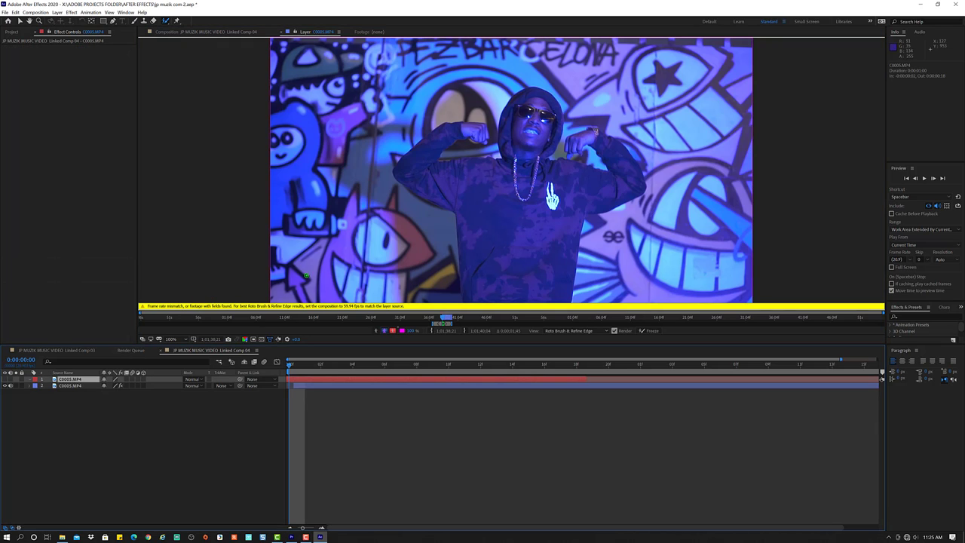
{"action": "left_click_drag", "start_coordinate": [506, 137], "coordinate": [525, 228]}
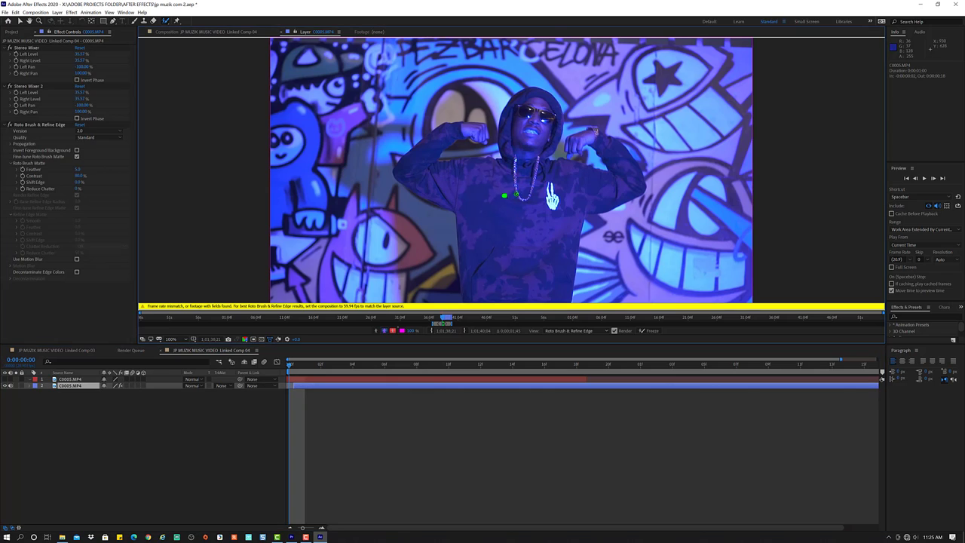
{"action": "left_click", "coordinate": [68, 380]}
{"action": "left_click", "coordinate": [70, 386]}
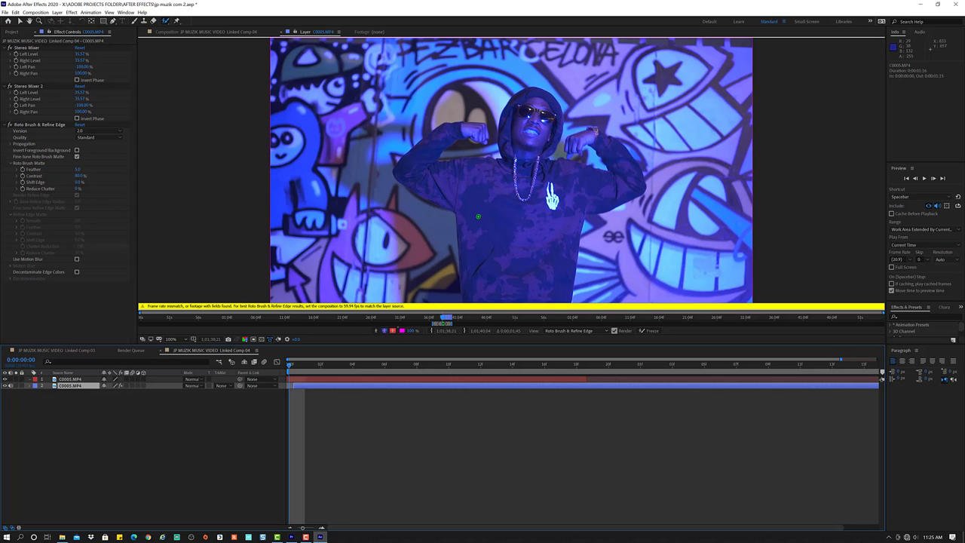
{"action": "left_click", "coordinate": [70, 379]}
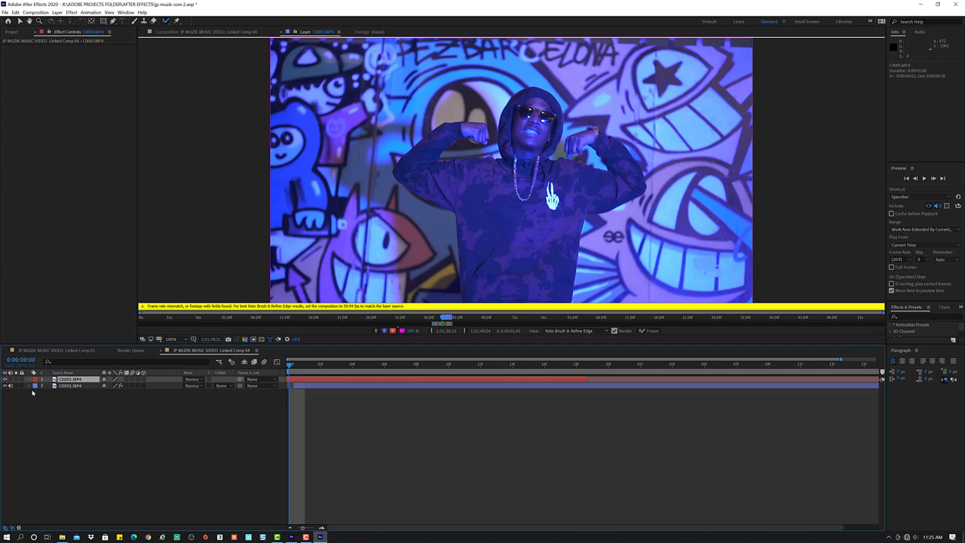
{"action": "left_click", "coordinate": [166, 21]}
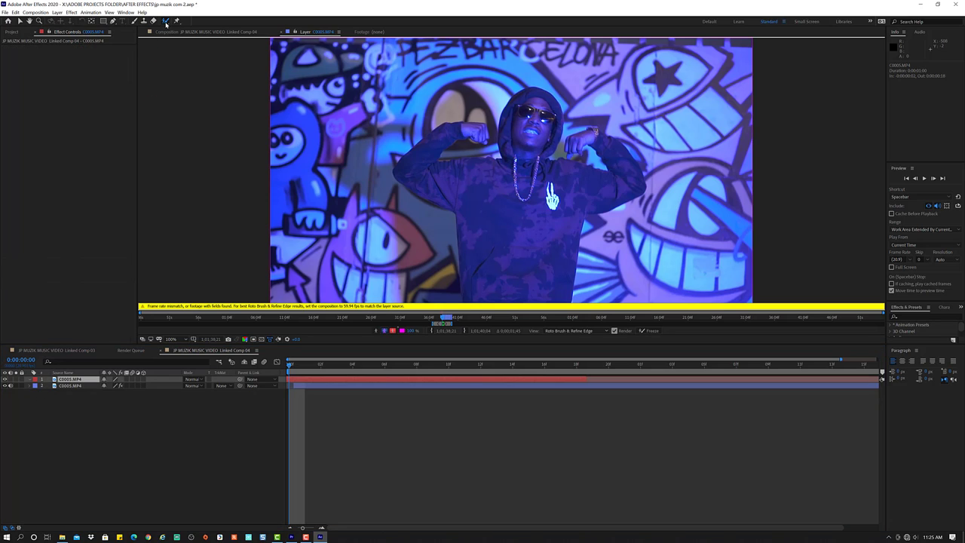
{"action": "left_click", "coordinate": [70, 385]}
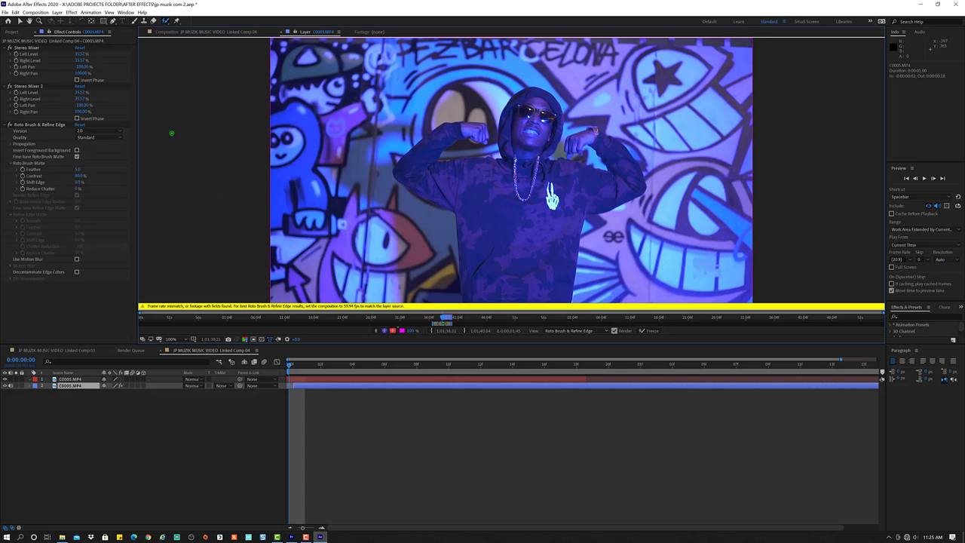
Set the comp frame rate to 59.94 fps, then mark the face and chest as foreground.
{"action": "left_click", "coordinate": [35, 13]}
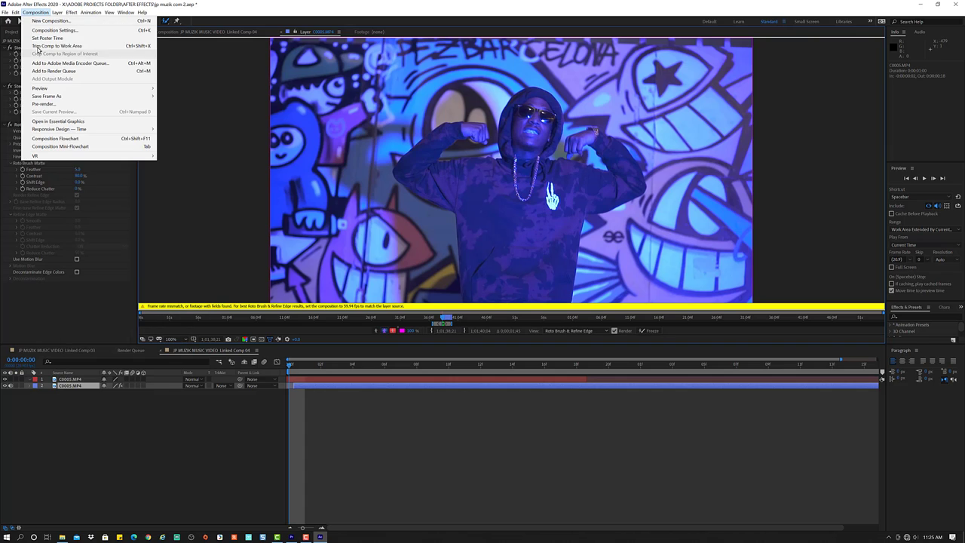
{"action": "left_click", "coordinate": [54, 30]}
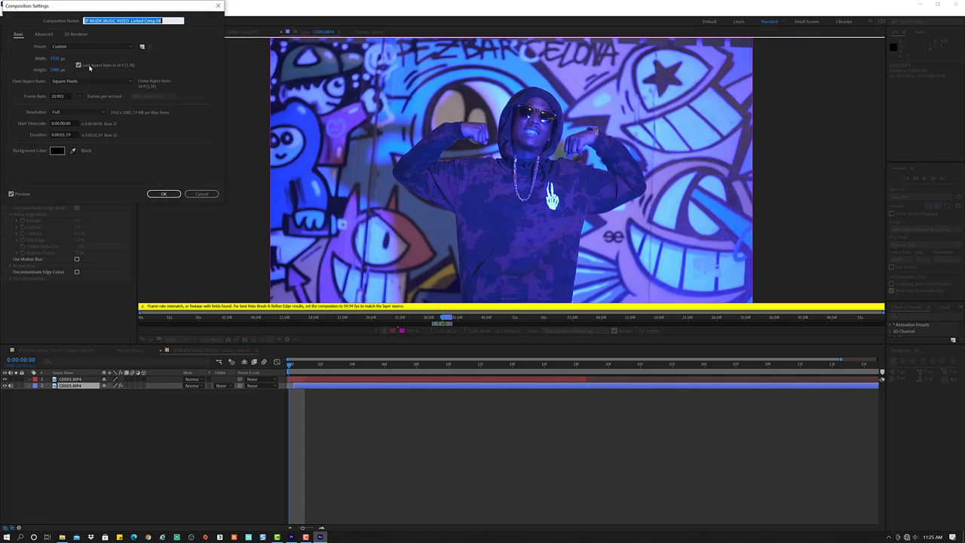
{"action": "double_click", "coordinate": [58, 96]}
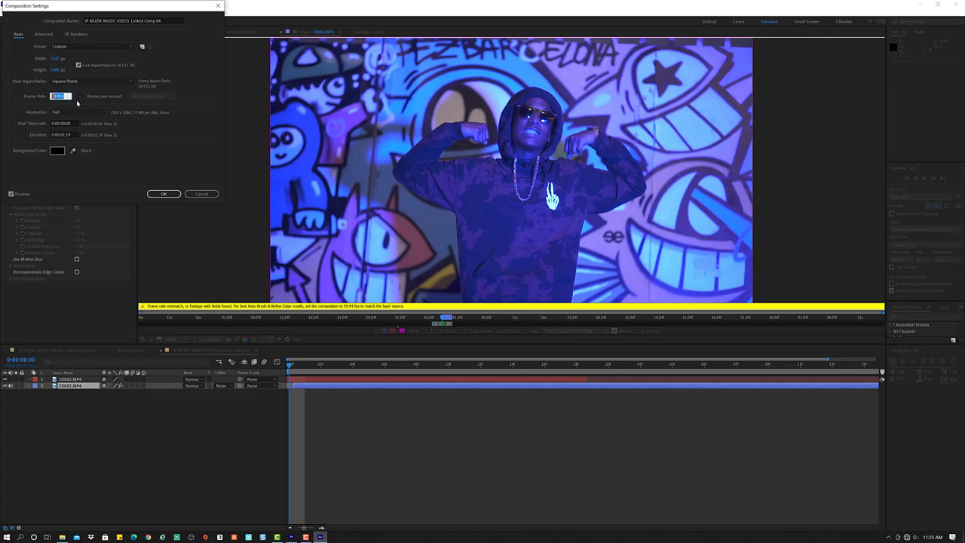
{"action": "left_click", "coordinate": [75, 95]}
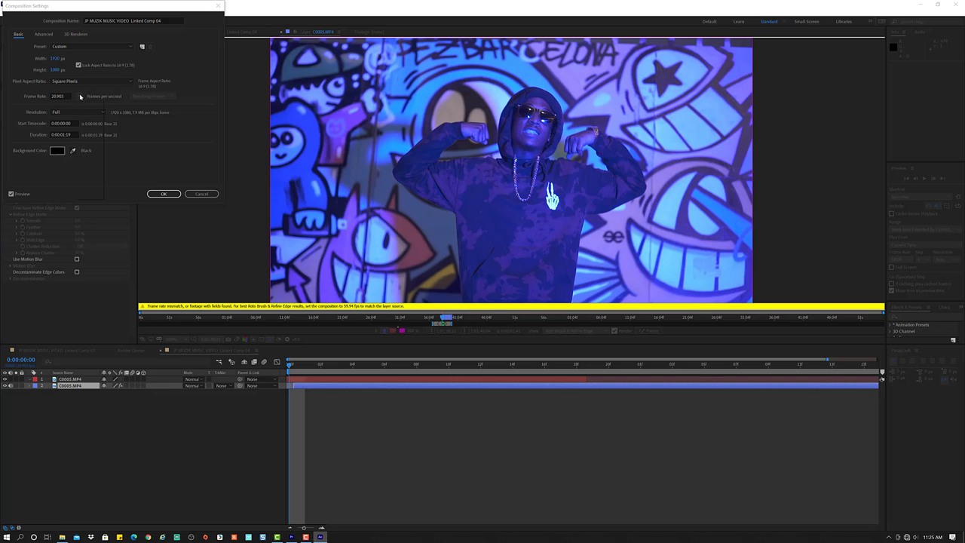
{"action": "left_click", "coordinate": [163, 193]}
{"action": "left_click_drag", "start_coordinate": [525, 115], "coordinate": [528, 181]}
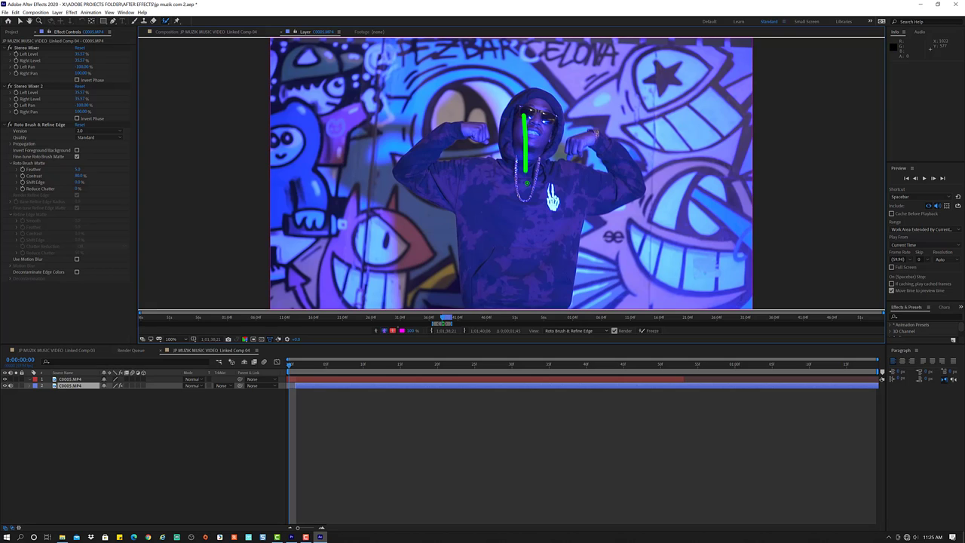
Paint a face-to-chest Roto Brush stroke and propagate it to frame 7.
{"action": "left_click", "coordinate": [75, 380]}
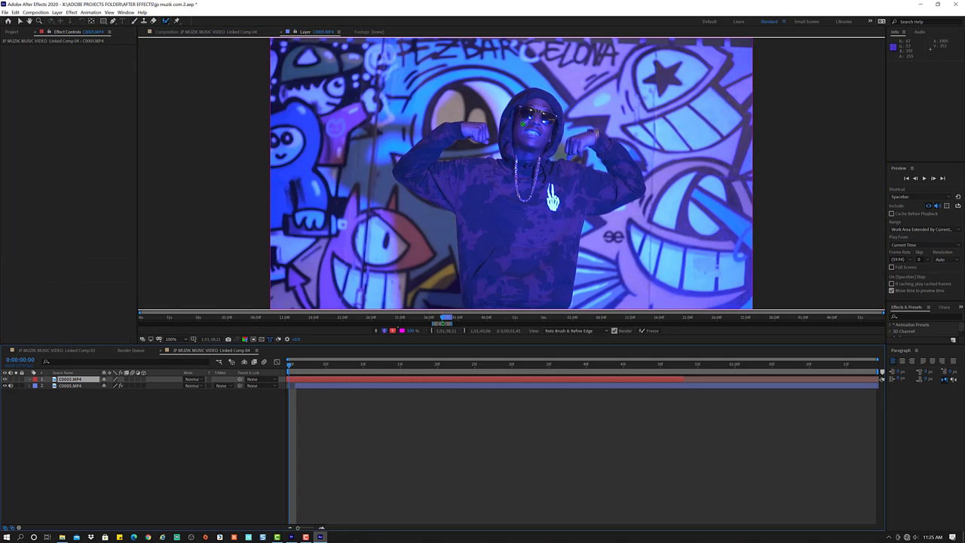
{"action": "left_click_drag", "start_coordinate": [522, 121], "coordinate": [534, 208]}
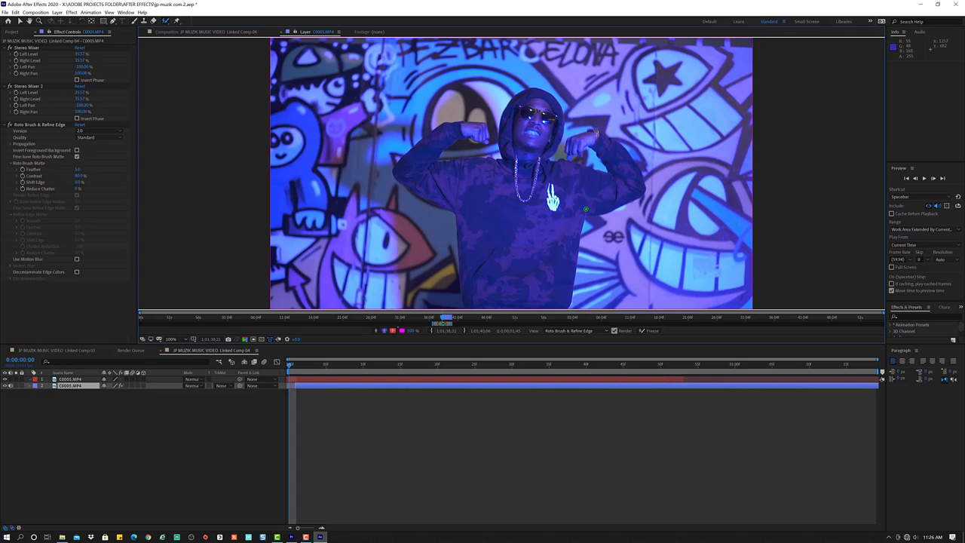
{"action": "left_click", "coordinate": [69, 379]}
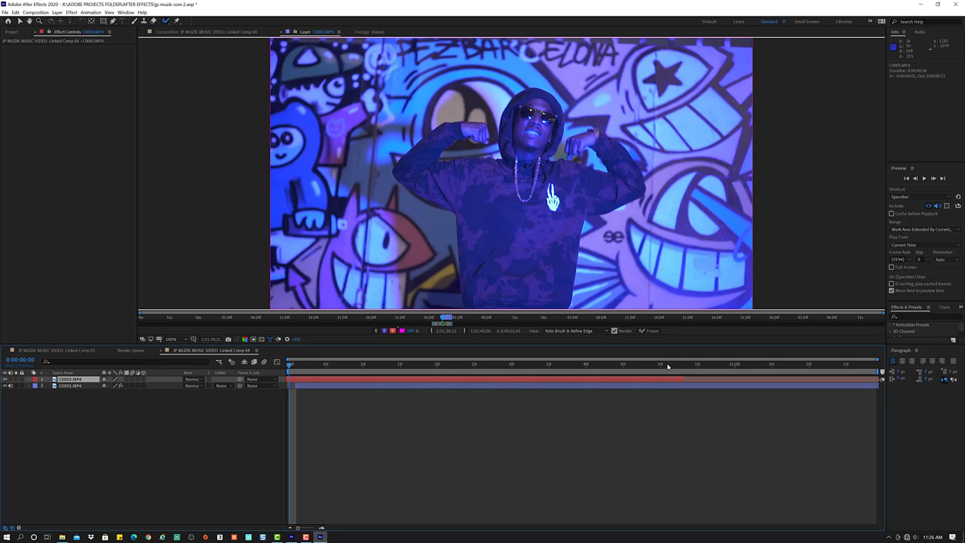
{"action": "left_click_drag", "start_coordinate": [667, 366], "coordinate": [322, 395]}
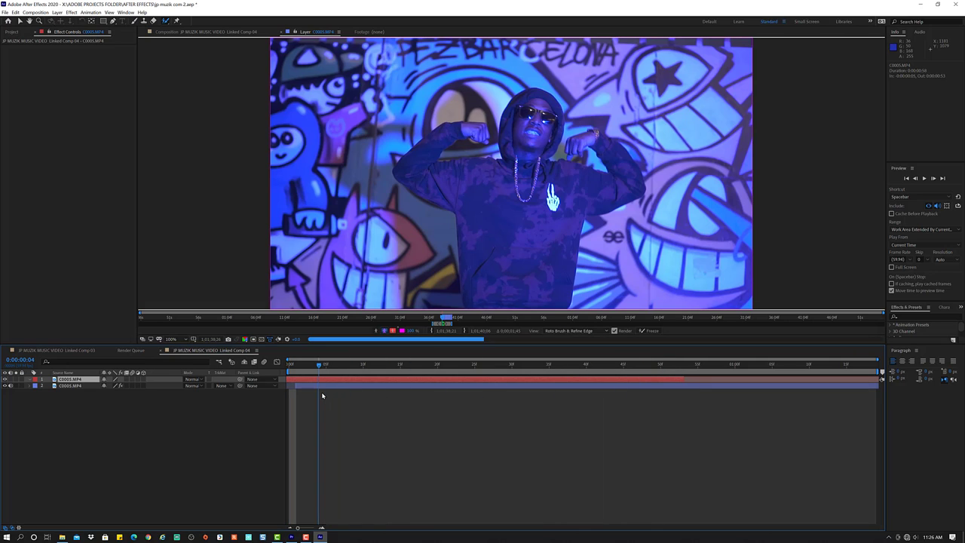
{"action": "left_click_drag", "start_coordinate": [322, 395], "coordinate": [337, 390]}
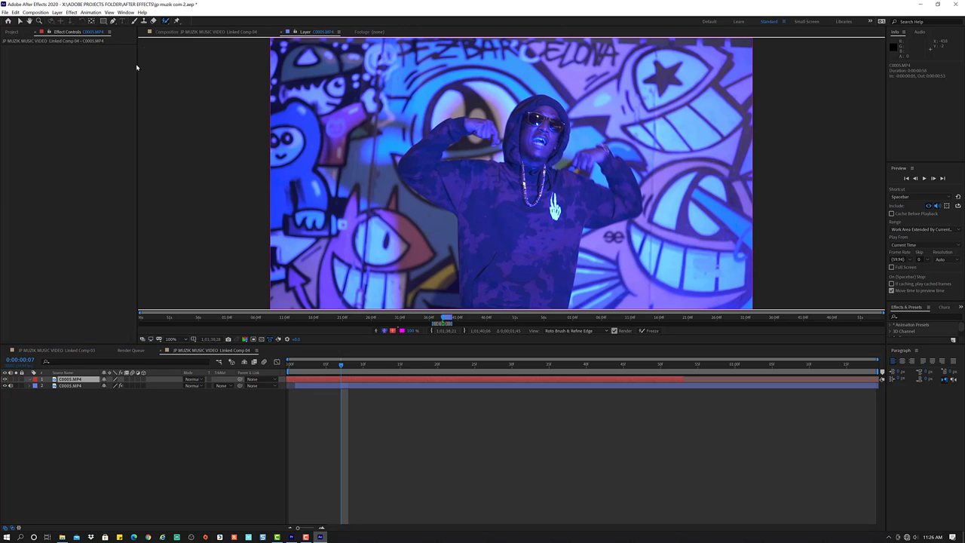
Switch to the Selection tool and twirl open layer 2's effects in the timeline.
{"action": "left_click", "coordinate": [26, 22]}
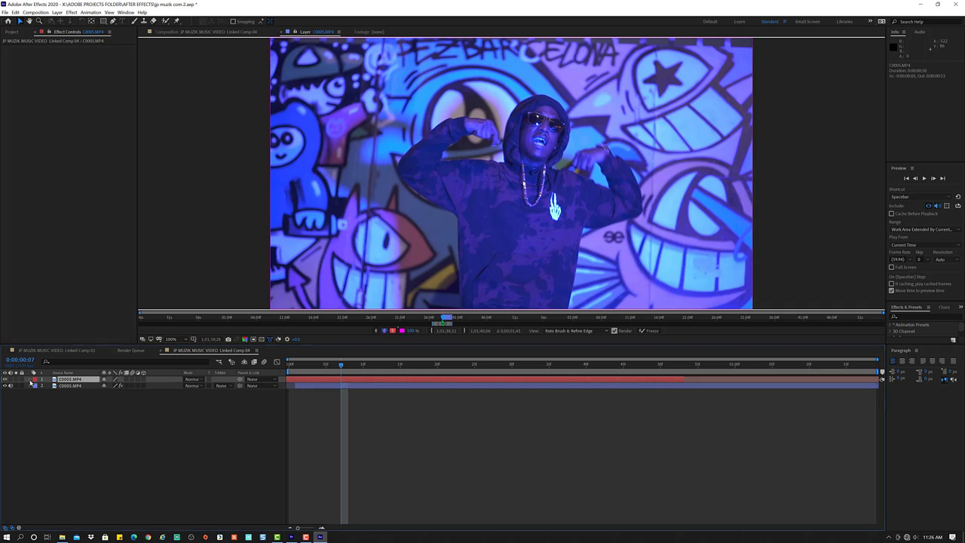
{"action": "key", "text": "Return"}
{"action": "left_click", "coordinate": [31, 379]}
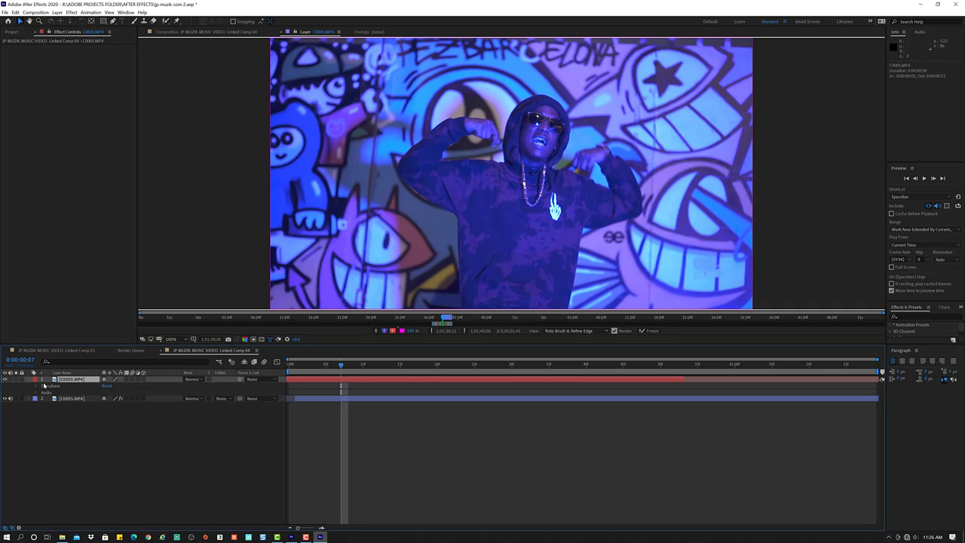
{"action": "left_click", "coordinate": [37, 386]}
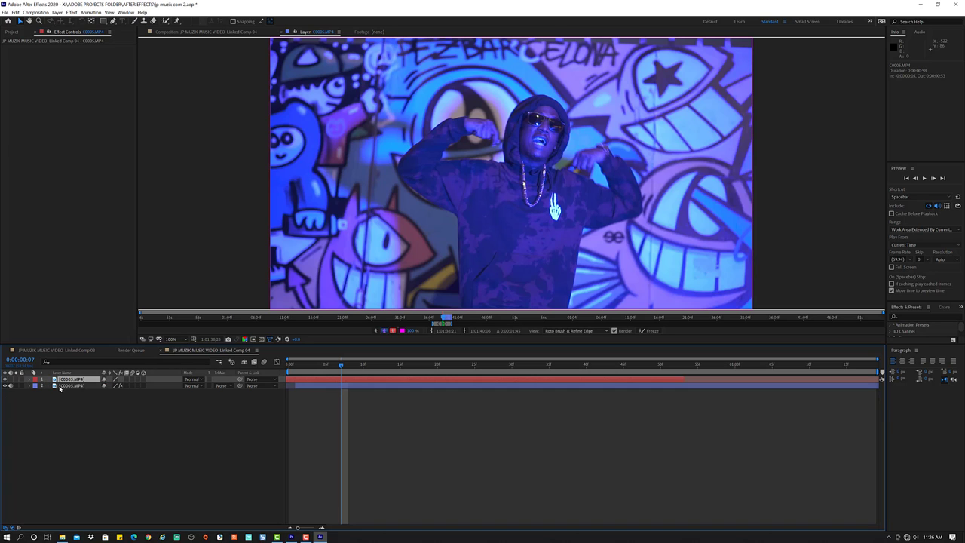
{"action": "left_click", "coordinate": [60, 386]}
Delete Roto Brush & Refine Edge from layer 2, keeping its two Stereo Mixers.
{"action": "left_click", "coordinate": [43, 386]}
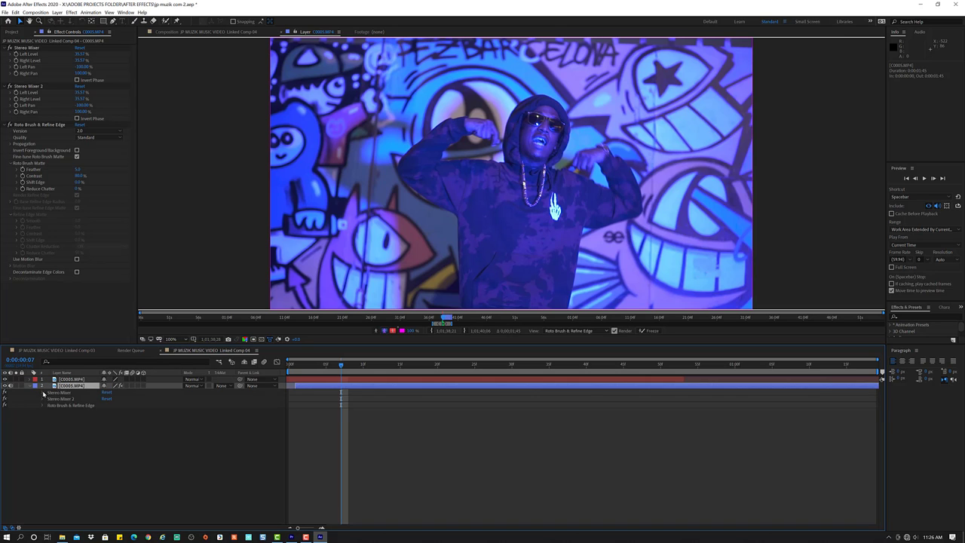
{"action": "left_click", "coordinate": [66, 406]}
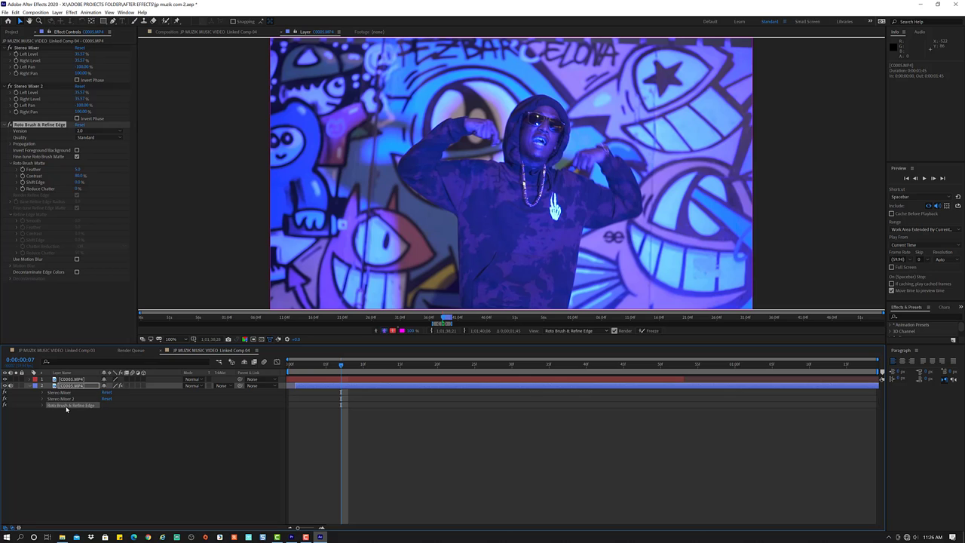
{"action": "key", "text": "Delete"}
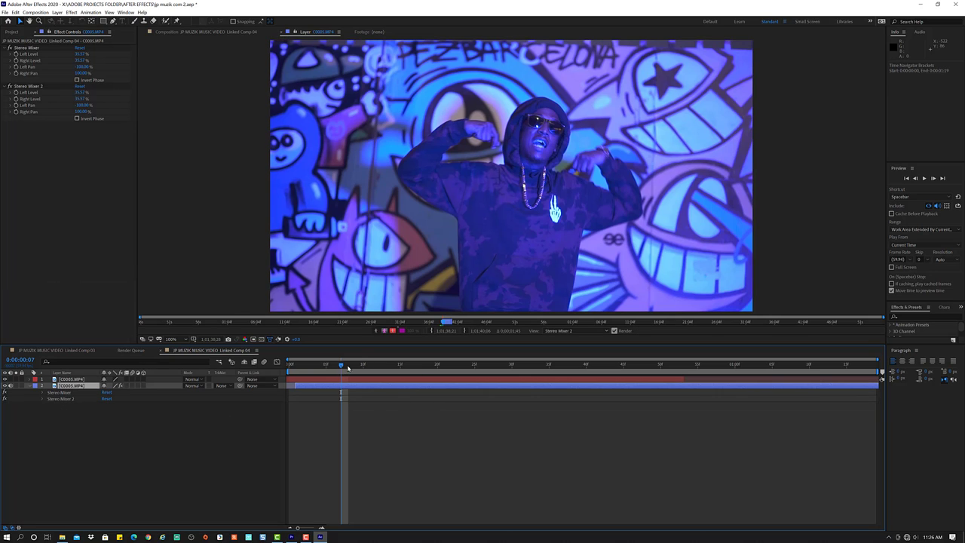
Move the playhead near frame 28 and switch between Composition and C0005.MP4 Layer views.
{"action": "left_click_drag", "start_coordinate": [341, 364], "coordinate": [505, 365]}
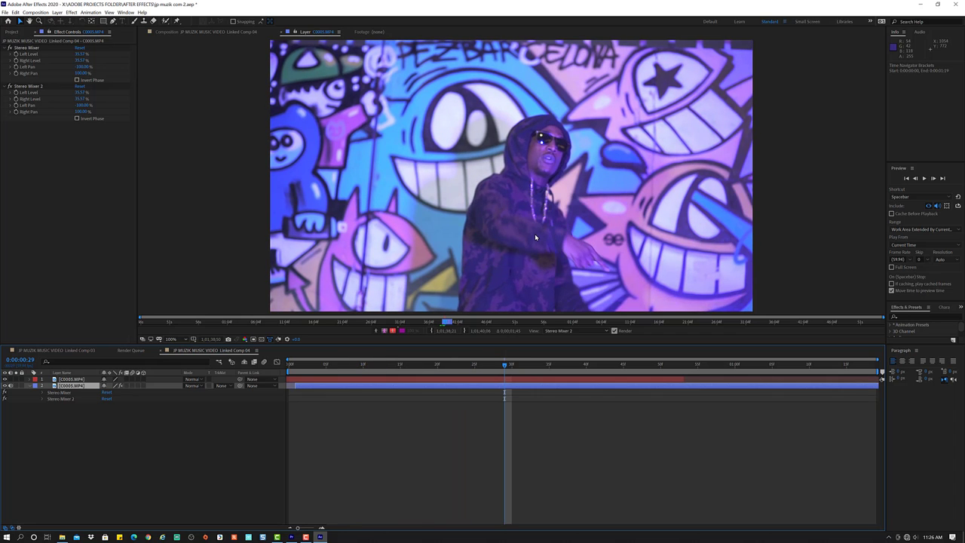
{"action": "scroll", "coordinate": [536, 237], "scroll_direction": "up", "scroll_amount": 2}
{"action": "scroll", "coordinate": [536, 238], "scroll_direction": "down", "scroll_amount": 4}
{"action": "scroll", "coordinate": [537, 237], "scroll_direction": "up", "scroll_amount": 1}
{"action": "scroll", "coordinate": [536, 237], "scroll_direction": "down", "scroll_amount": 1}
{"action": "left_click", "coordinate": [240, 30]}
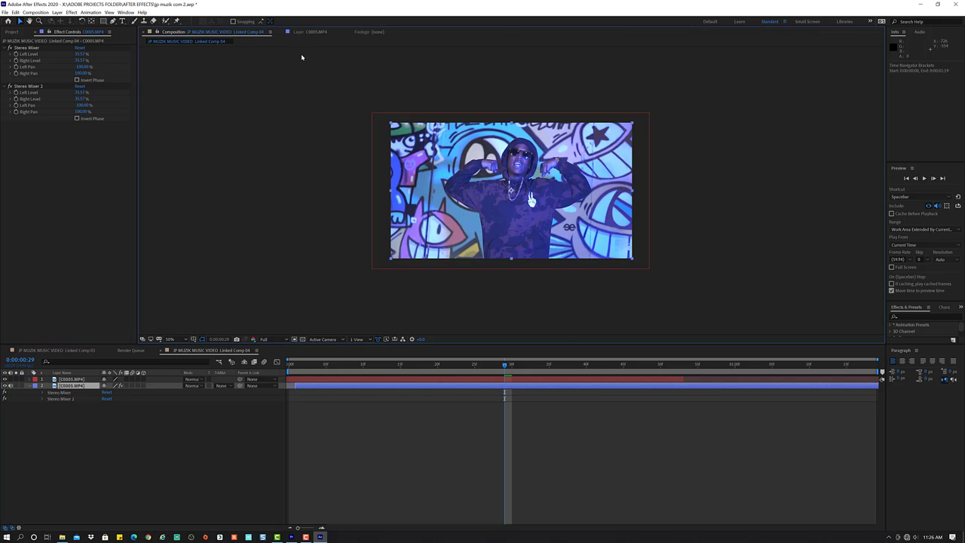
{"action": "left_click", "coordinate": [509, 380]}
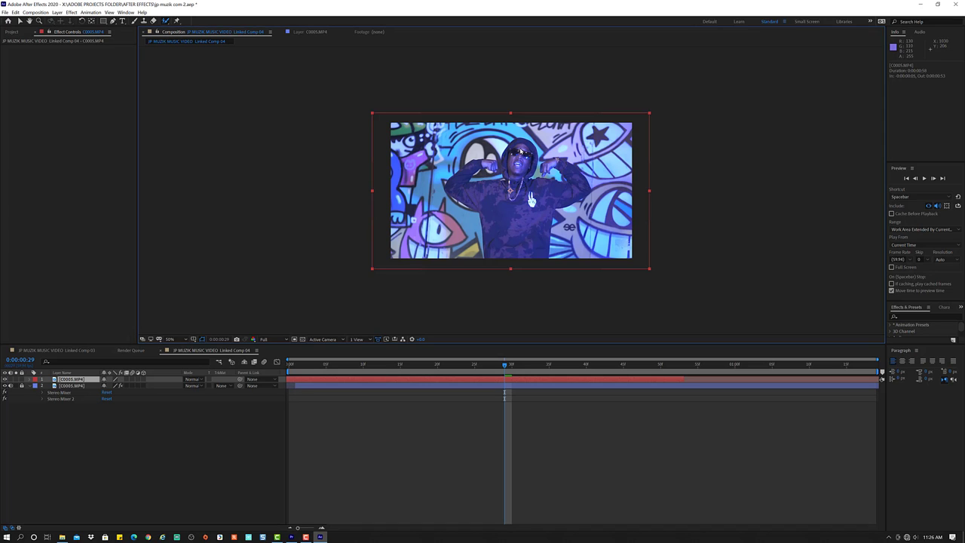
{"action": "left_click", "coordinate": [307, 33]}
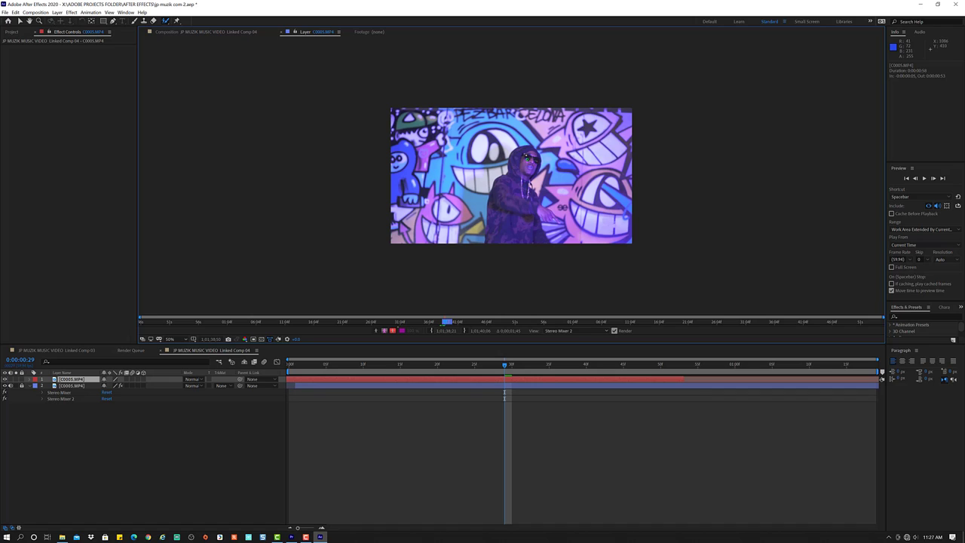
Reopen the top C0005.MP4 layer in its Layer view and click with Roto Brush on the footage.
{"action": "left_click", "coordinate": [528, 156]}
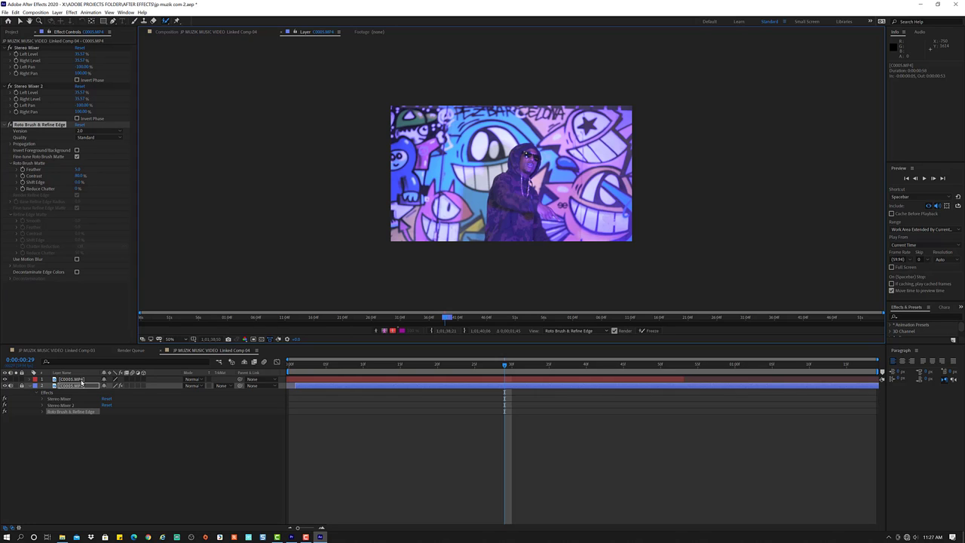
{"action": "left_click", "coordinate": [83, 378]}
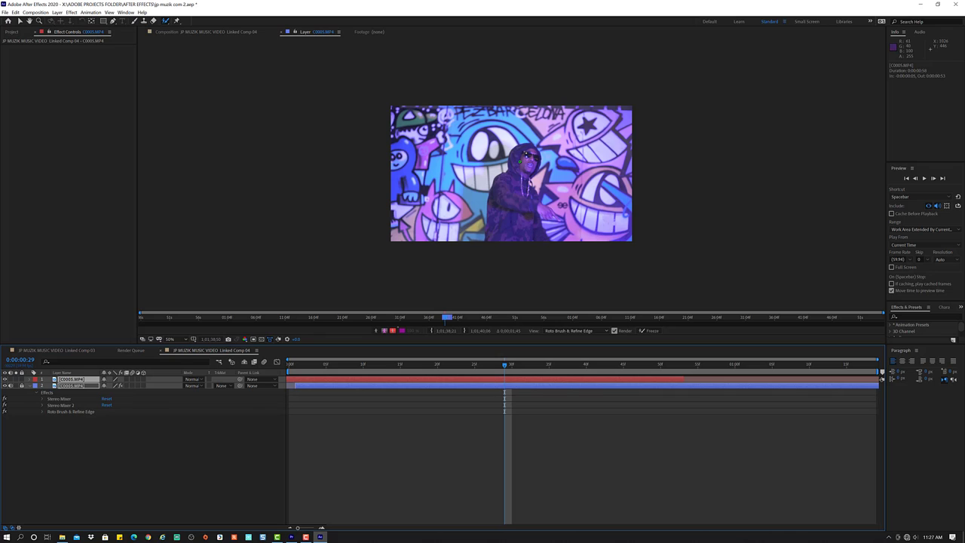
{"action": "key", "text": "F2"}
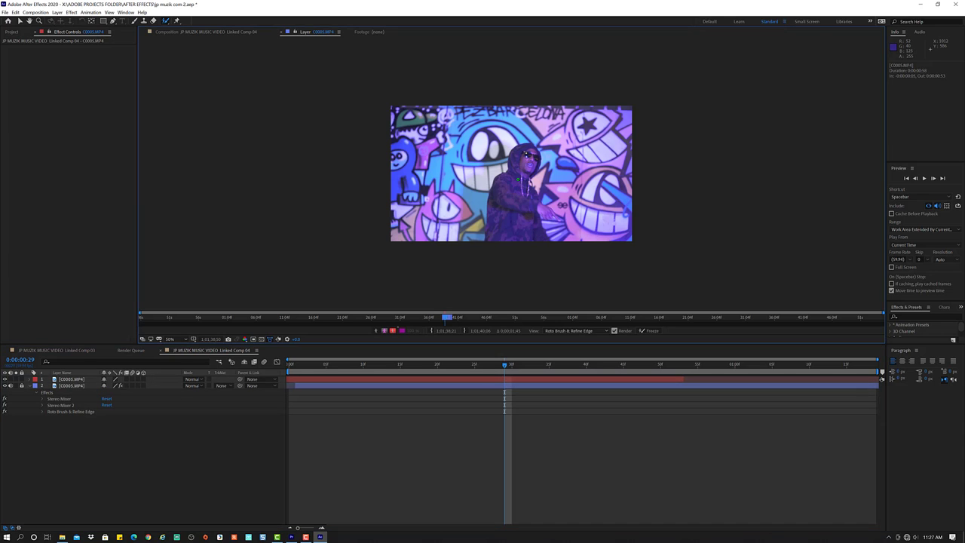
{"action": "left_click", "coordinate": [209, 32]}
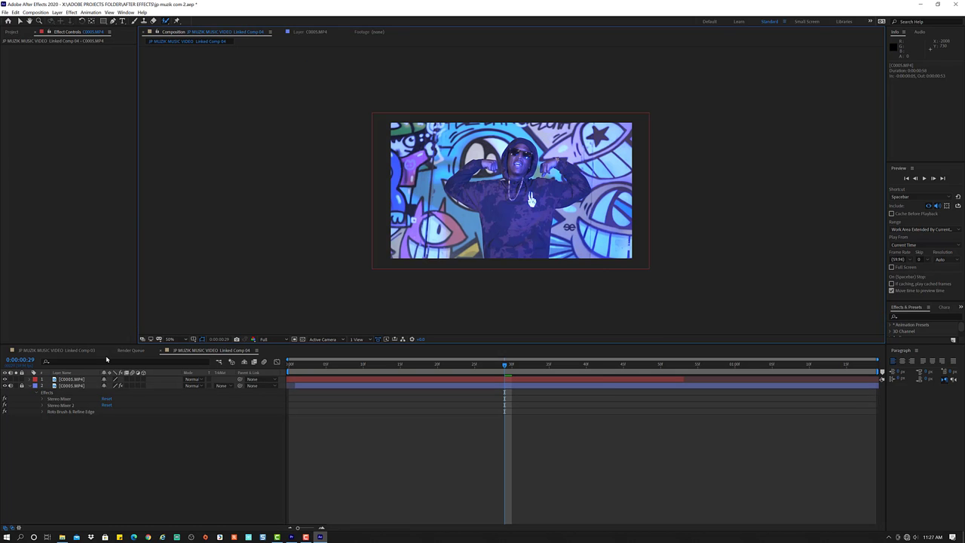
{"action": "left_click", "coordinate": [72, 379]}
{"action": "double_click", "coordinate": [81, 385]}
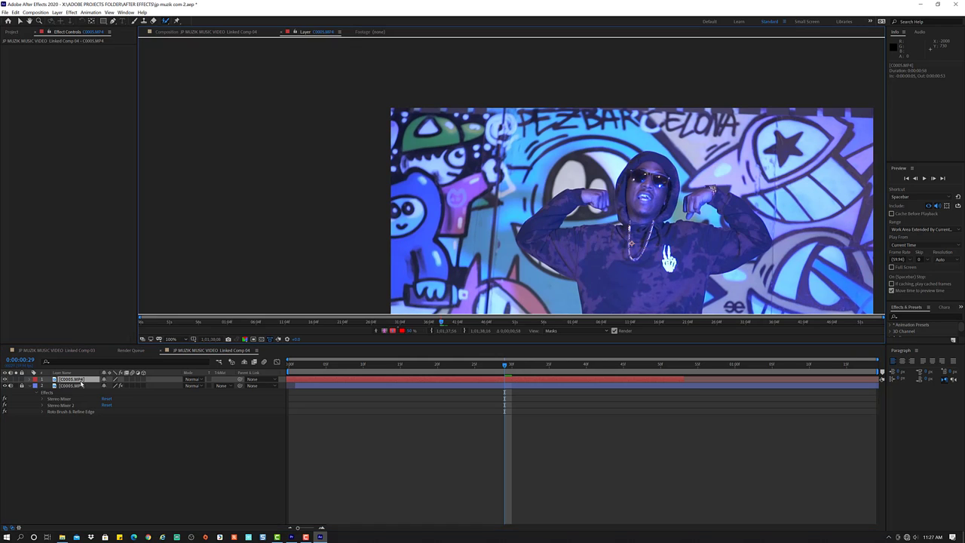
{"action": "scroll", "coordinate": [634, 199], "scroll_direction": "down", "scroll_amount": 3}
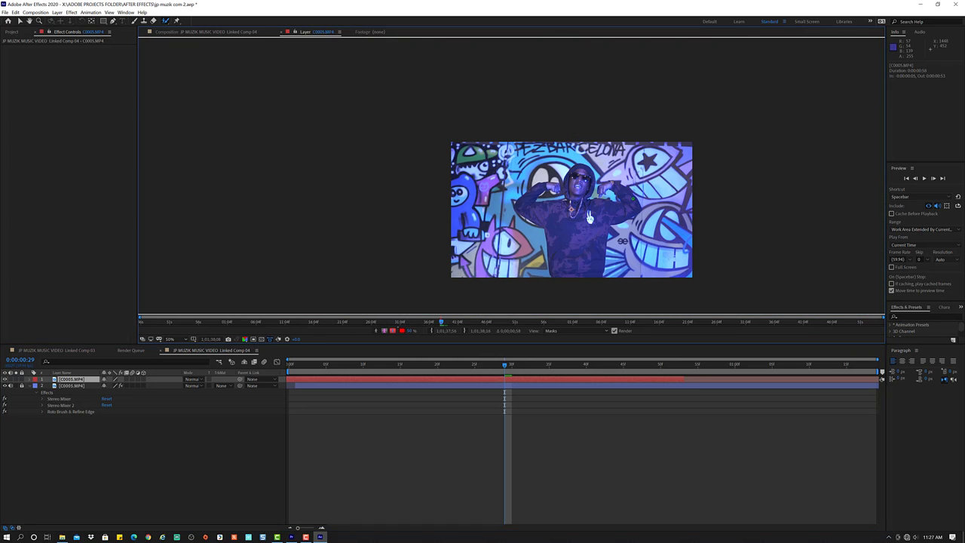
{"action": "left_click", "coordinate": [589, 217]}
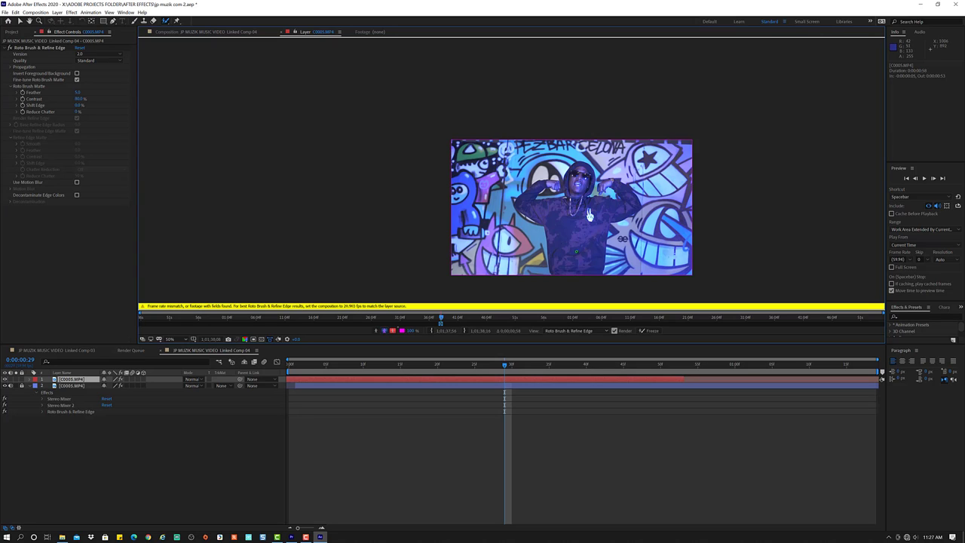
Undo the trial chest stroke, then select and delete both C0005.MP4 layers.
{"action": "left_click_drag", "start_coordinate": [582, 222], "coordinate": [531, 212]}
{"action": "key", "text": "ctrl+z"}
{"action": "left_click_drag", "start_coordinate": [175, 471], "coordinate": [34, 373]}
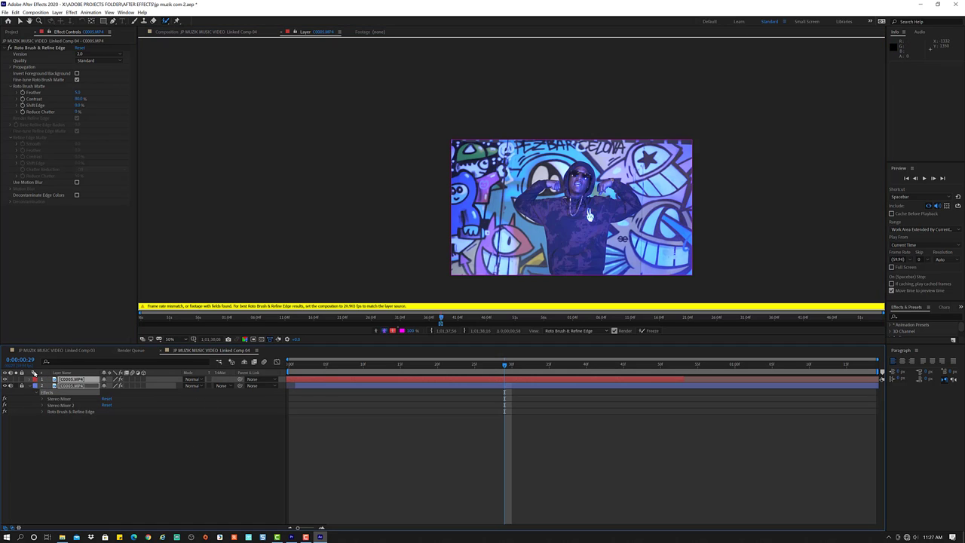
{"action": "key", "text": "u"}
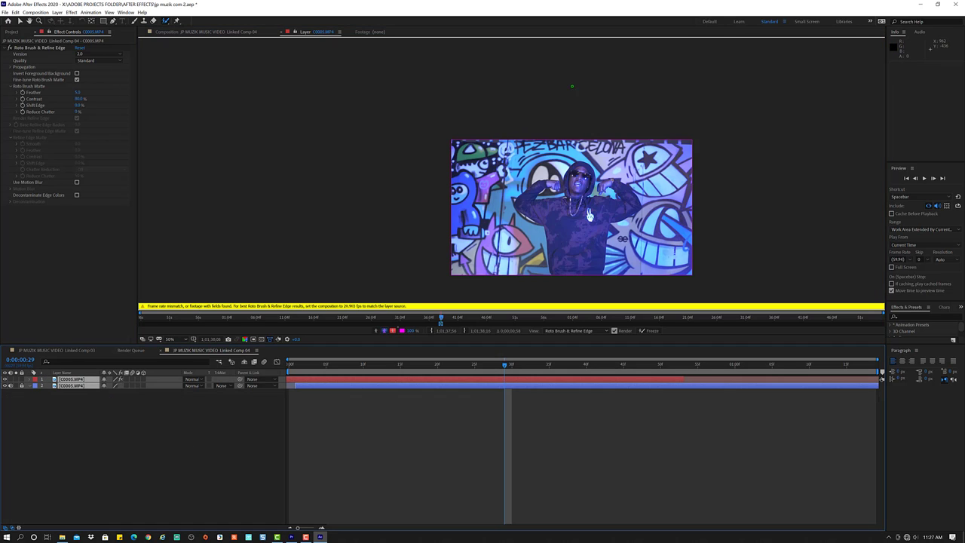
{"action": "key", "text": "ctrl+alt+w"}
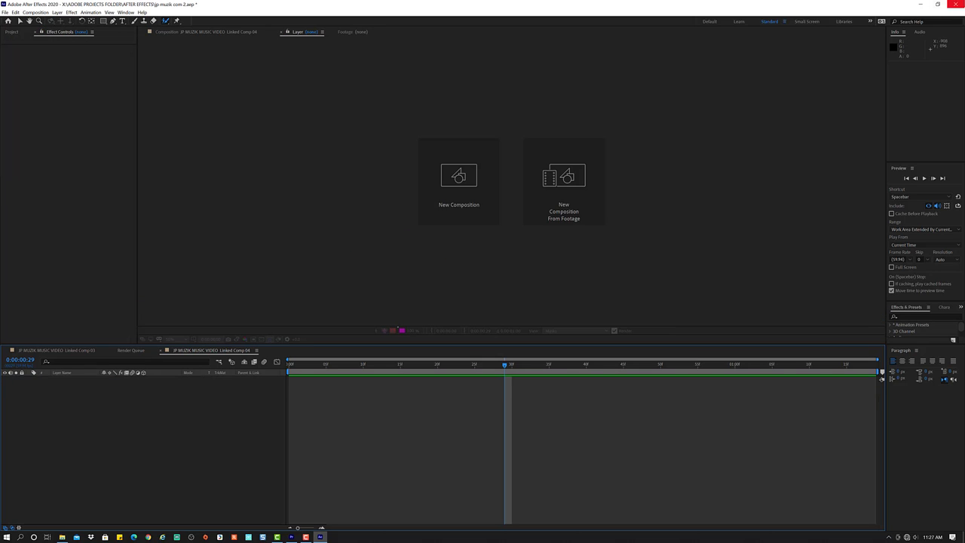
In Premiere, undo the old linked comp to restore the original clips.
{"action": "key", "text": "alt+Tab"}
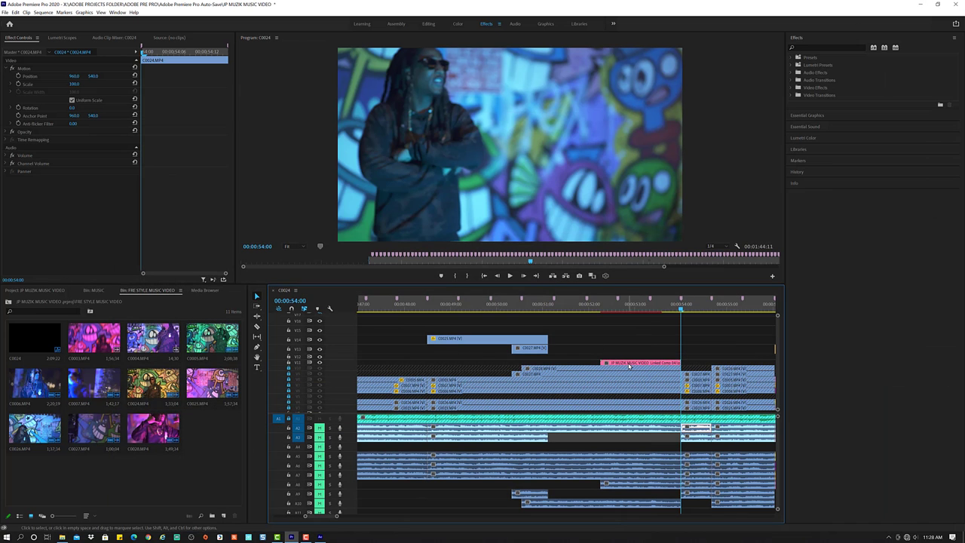
{"action": "left_click", "coordinate": [630, 364]}
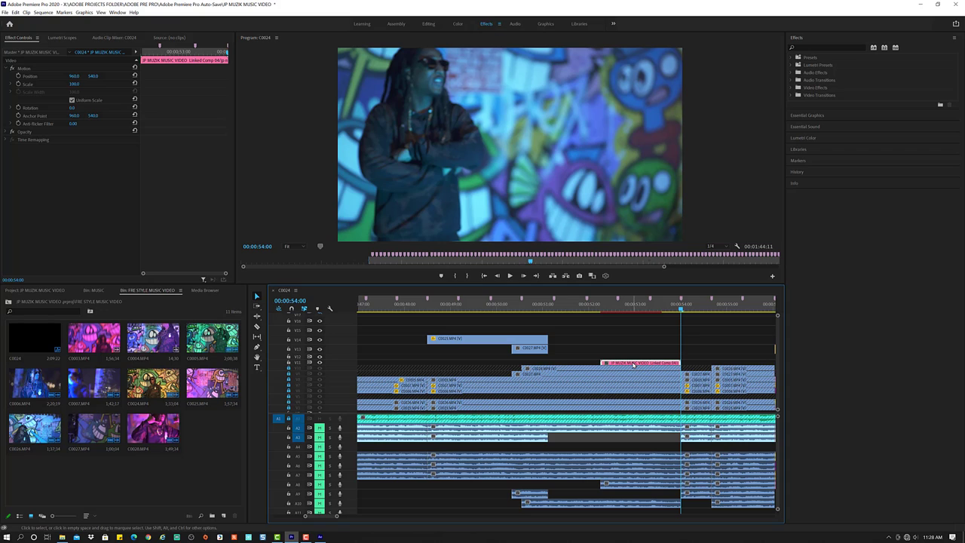
{"action": "key", "text": "ctrl+z"}
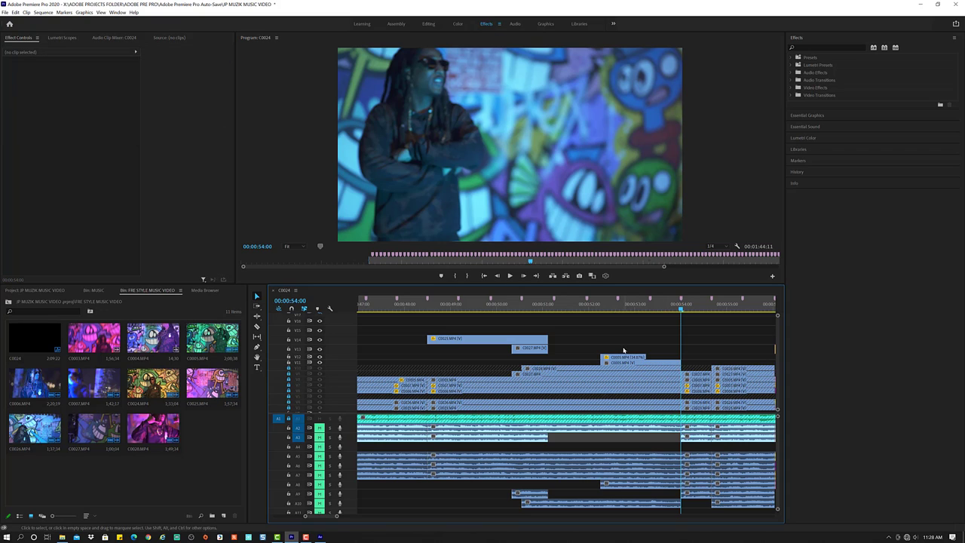
Replace the C0005.MP4 clip at 52:18 with a new After Effects composition.
{"action": "left_click", "coordinate": [631, 364]}
{"action": "left_click", "coordinate": [623, 309]}
{"action": "right_click", "coordinate": [634, 359]}
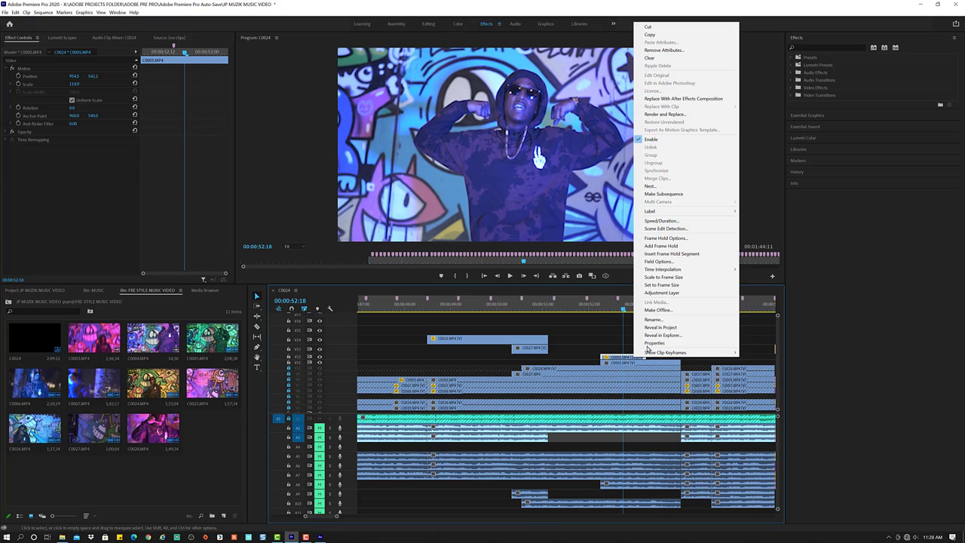
{"action": "left_click", "coordinate": [682, 99]}
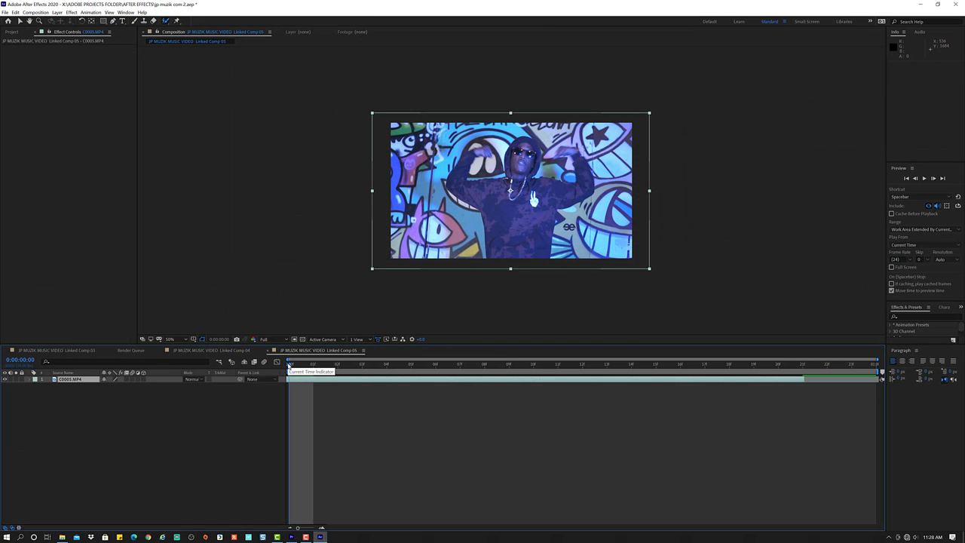
Open C0005.MP4 in the Layer panel and paint a Roto Brush stroke on the chest.
{"action": "left_click_drag", "start_coordinate": [294, 365], "coordinate": [290, 365]}
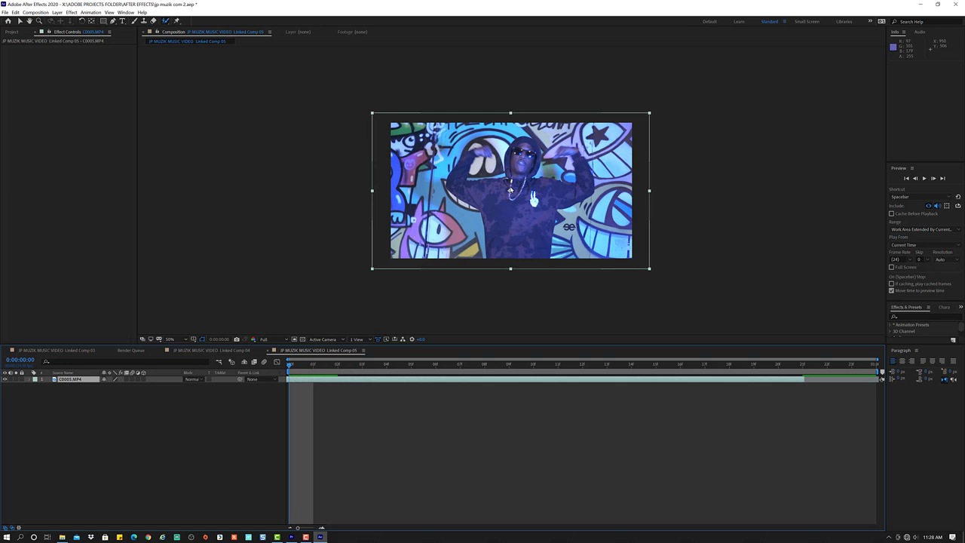
{"action": "double_click", "coordinate": [511, 189]}
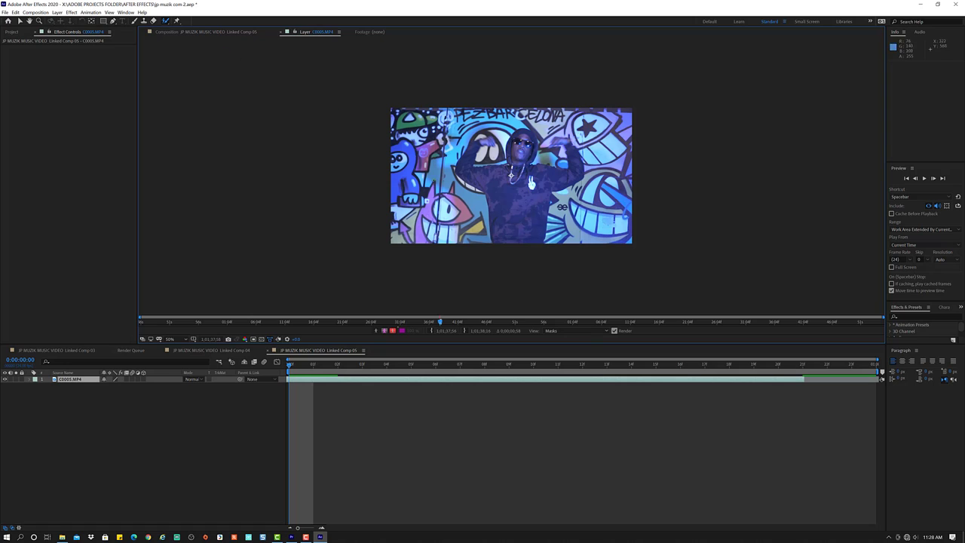
{"action": "left_click_drag", "start_coordinate": [523, 155], "coordinate": [522, 199]}
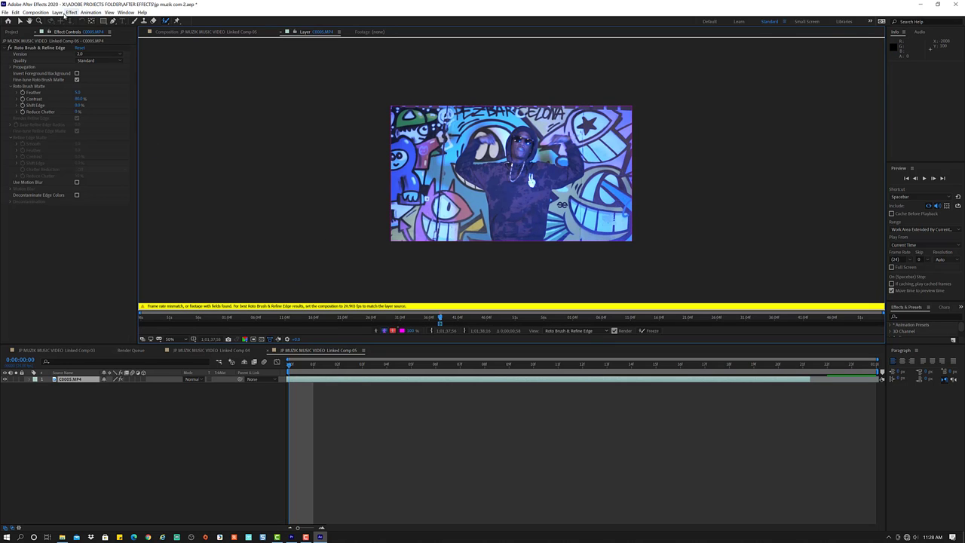
{"action": "left_click", "coordinate": [35, 12]}
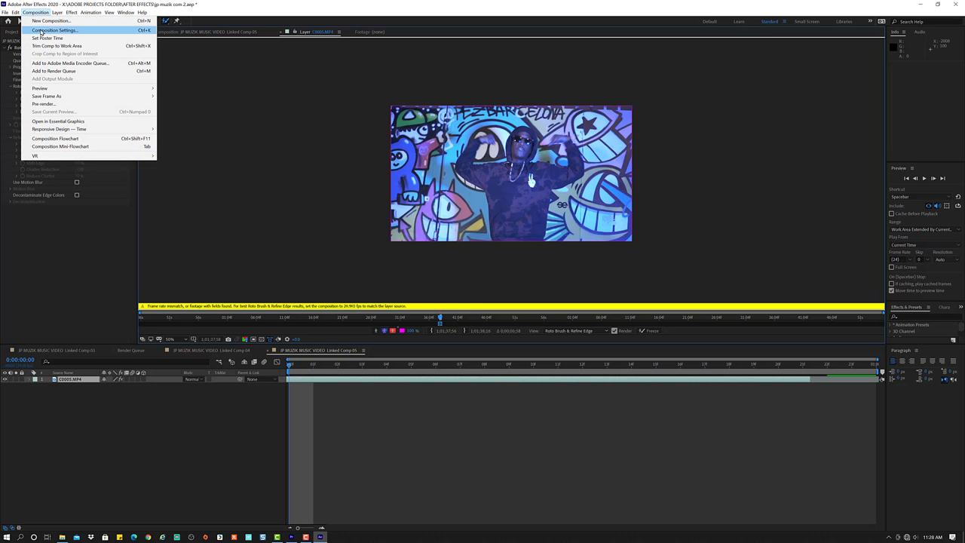
Set Linked Comp 05's frame rate to about 29.97 fps in Composition Settings.
{"action": "left_click", "coordinate": [53, 29]}
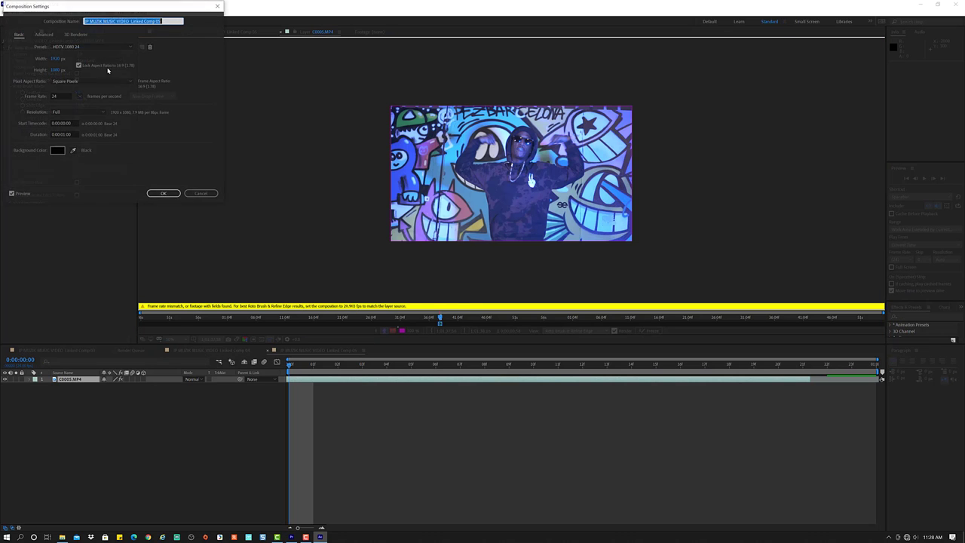
{"action": "left_click", "coordinate": [79, 96]}
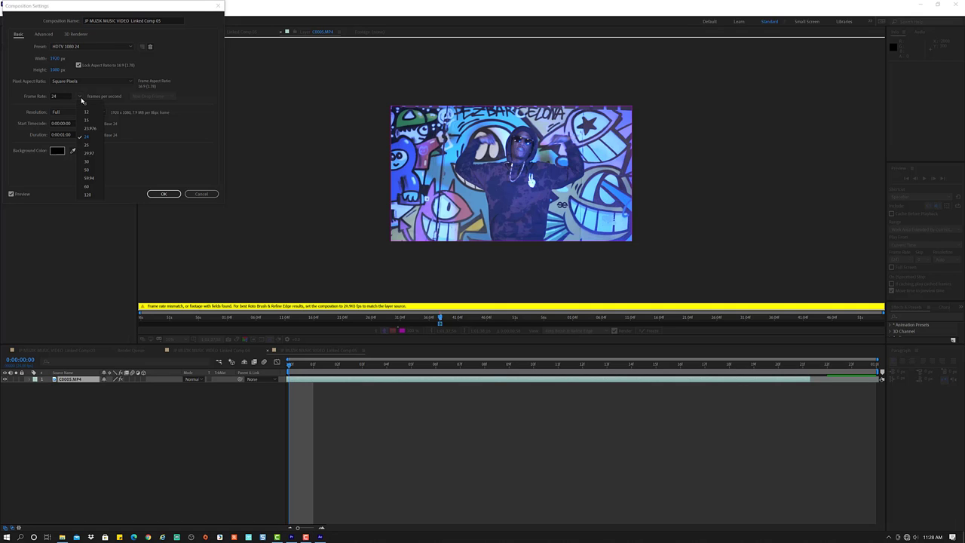
{"action": "left_click", "coordinate": [81, 97]}
{"action": "left_click", "coordinate": [69, 97]}
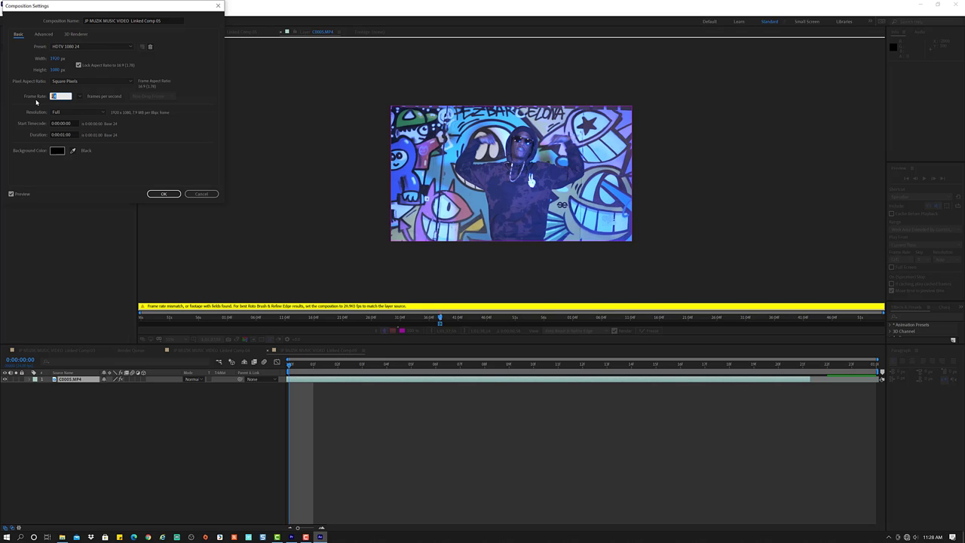
{"action": "type", "text": "20"}
{"action": "type", "text": ".903"}
{"action": "left_click", "coordinate": [163, 193]}
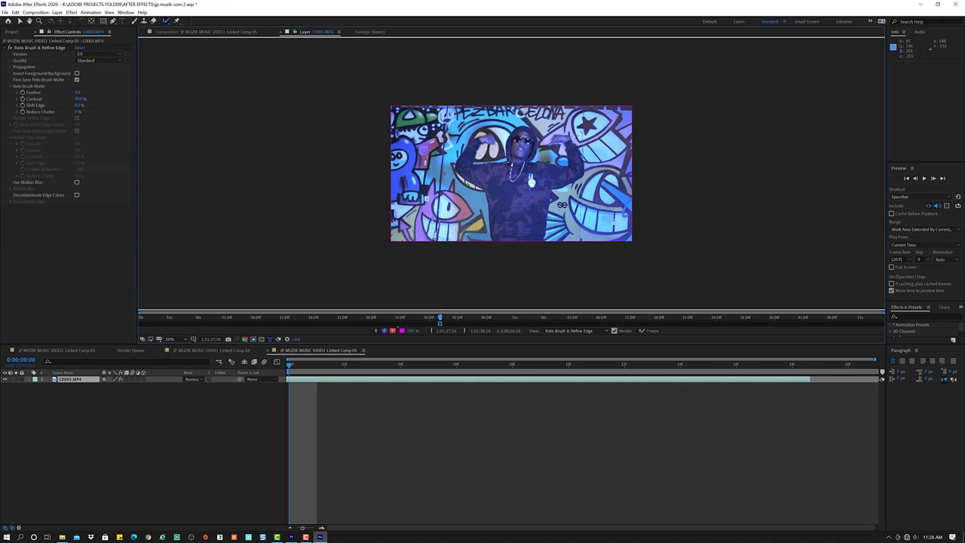
Dismiss the render warning and paint a Roto Brush stroke down the torso at frame 2.
{"action": "left_click_drag", "start_coordinate": [518, 147], "coordinate": [518, 170]}
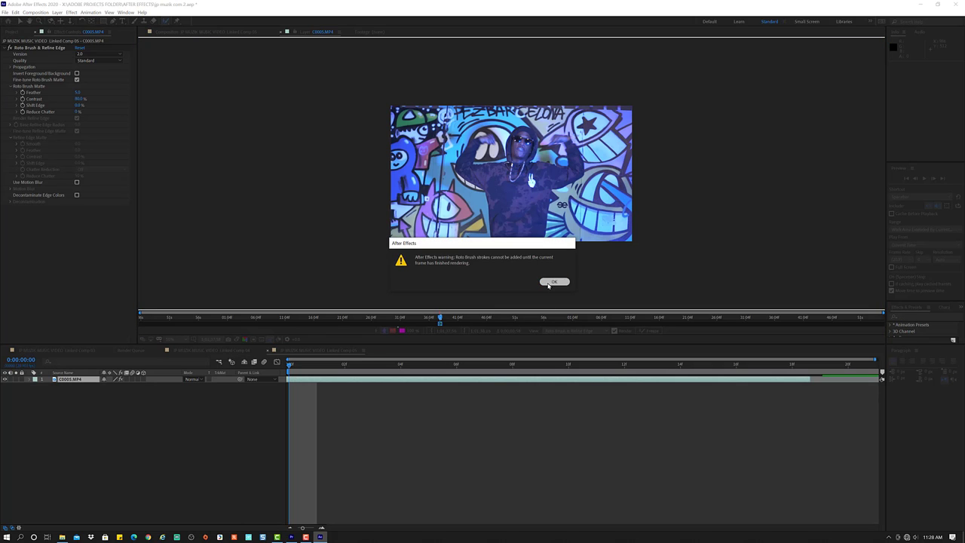
{"action": "left_click", "coordinate": [555, 282]}
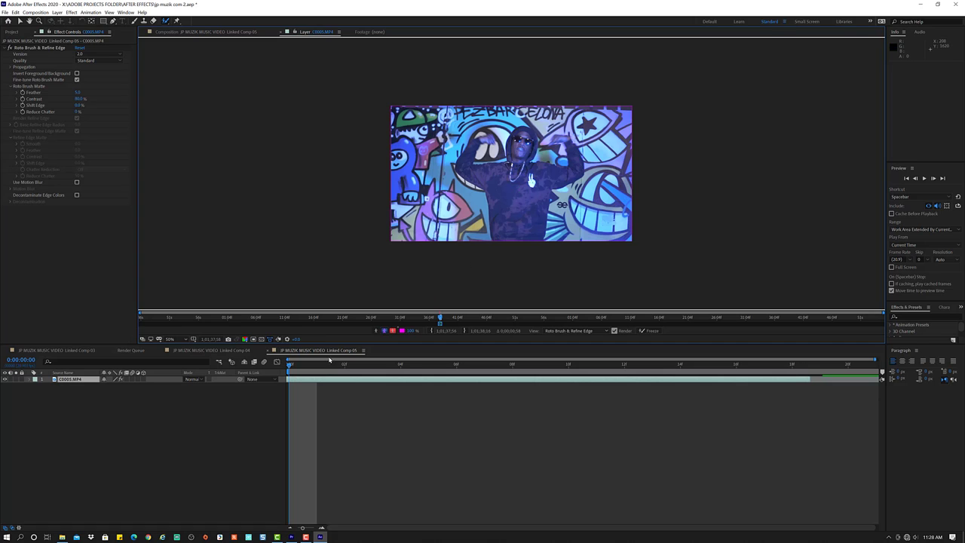
{"action": "left_click_drag", "start_coordinate": [292, 371], "coordinate": [341, 369]}
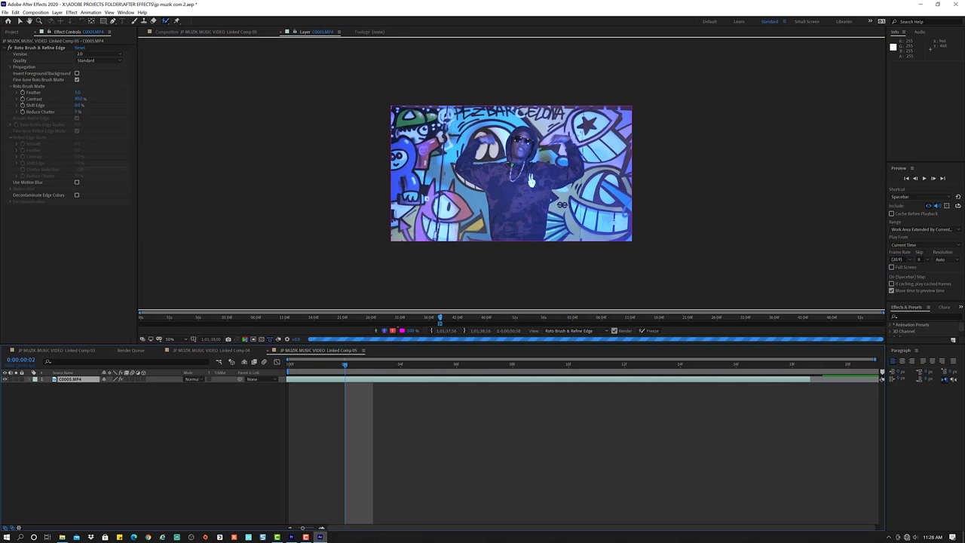
{"action": "left_click_drag", "start_coordinate": [514, 151], "coordinate": [512, 212]}
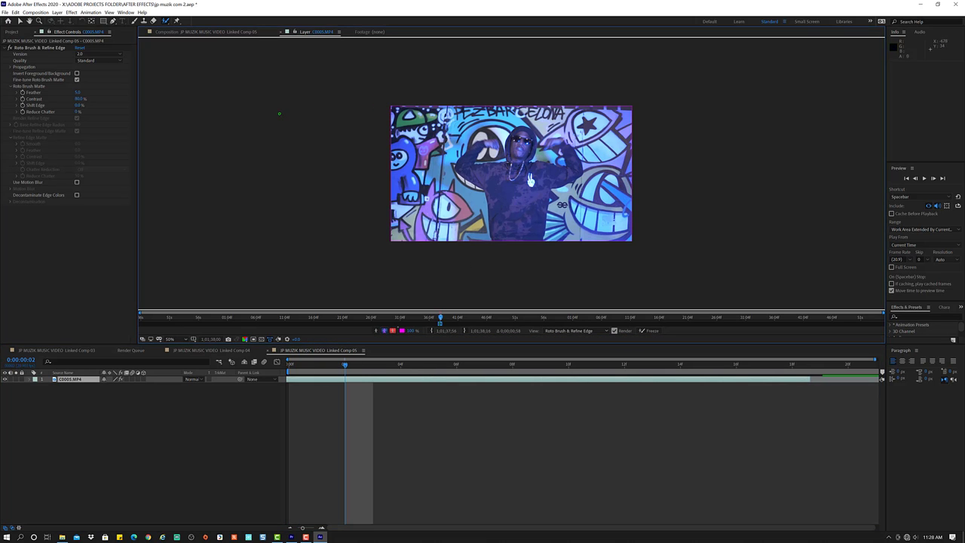
{"action": "left_click", "coordinate": [219, 32]}
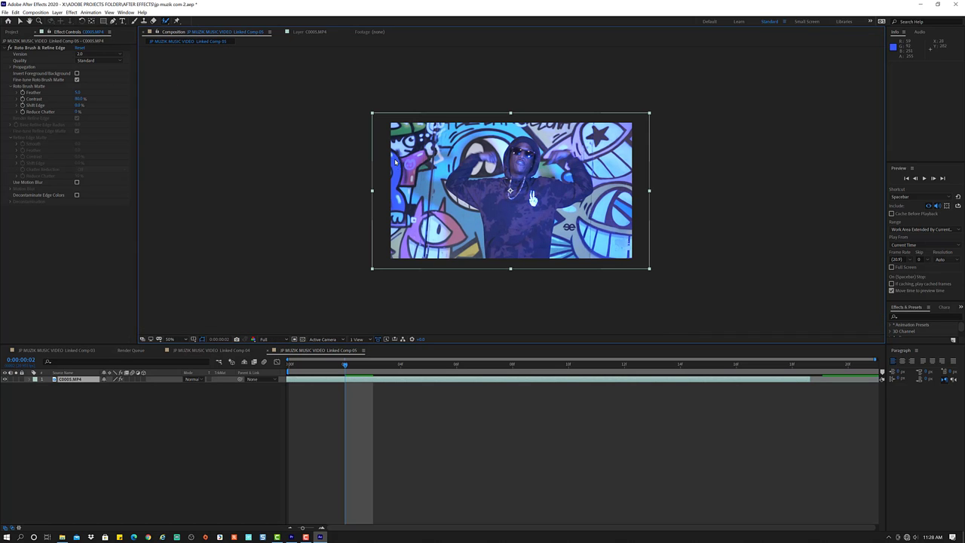